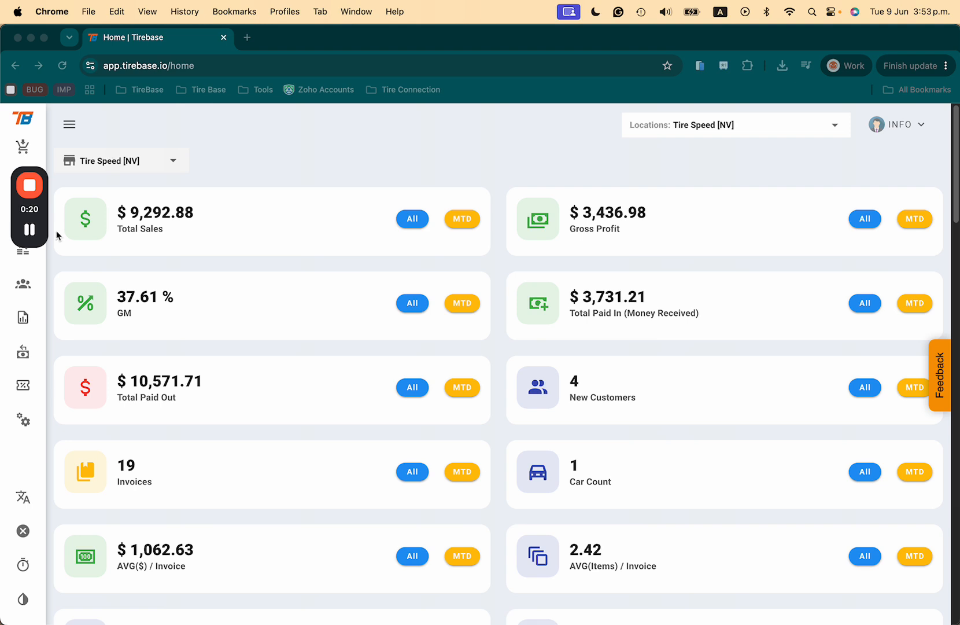
- Open the Products & Services page
drag(43, 209, 831, 177)
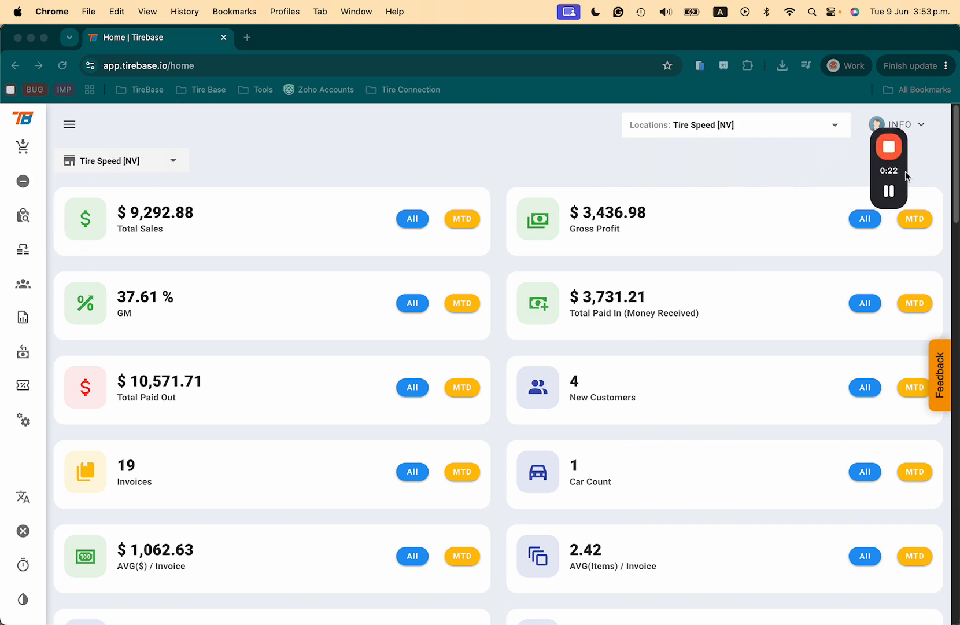
click(69, 130)
click(70, 130)
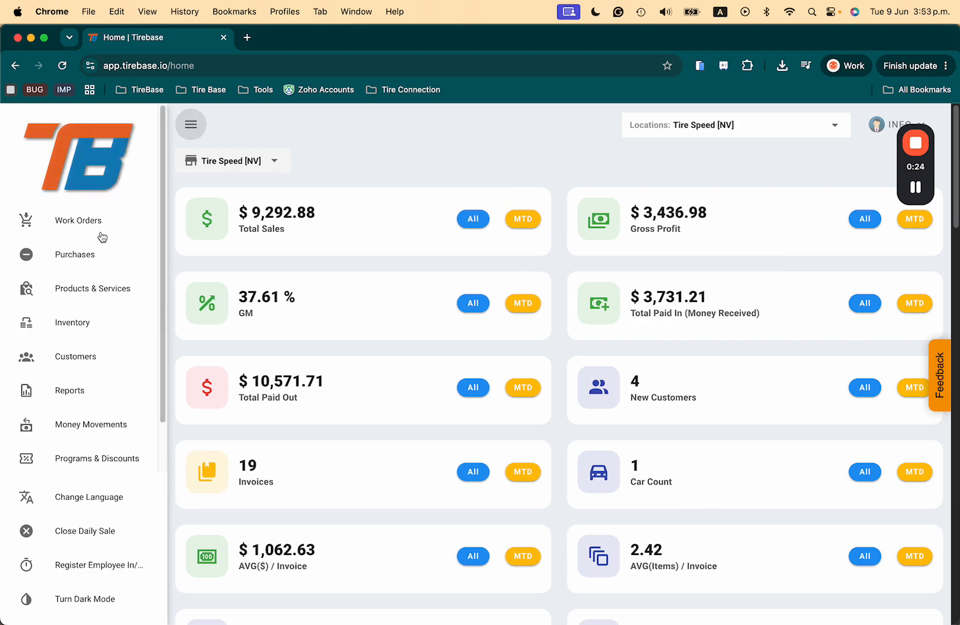
click(61, 287)
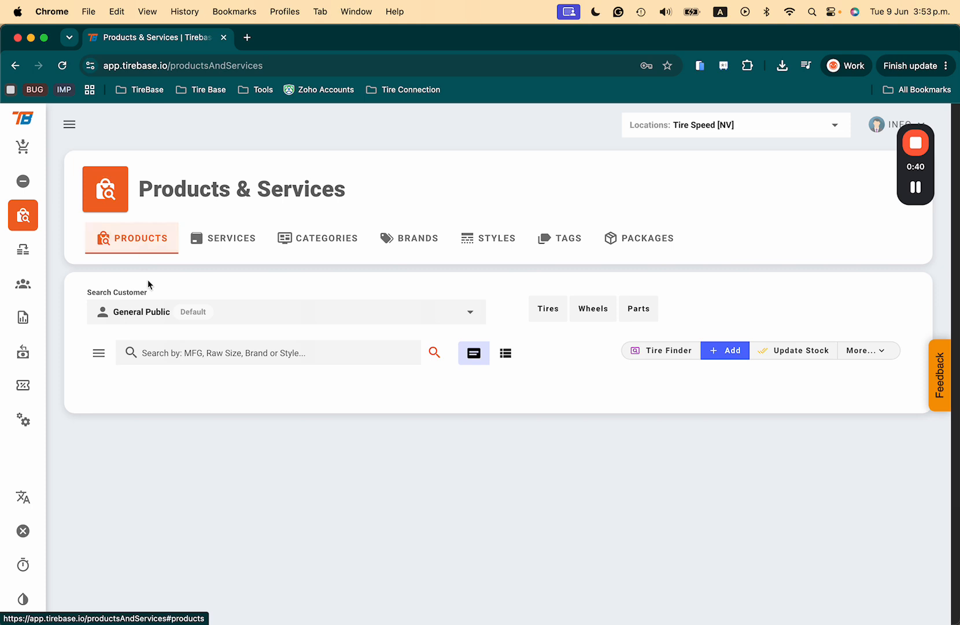
- Replace the General Public customer in the product search with the DEALER price level
click(218, 318)
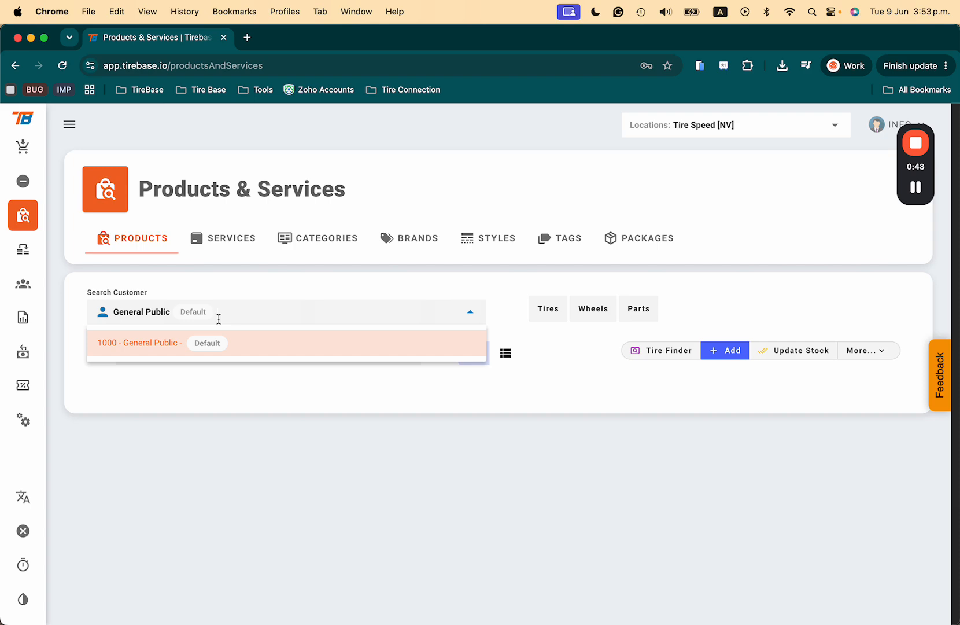
key(BackSpace)
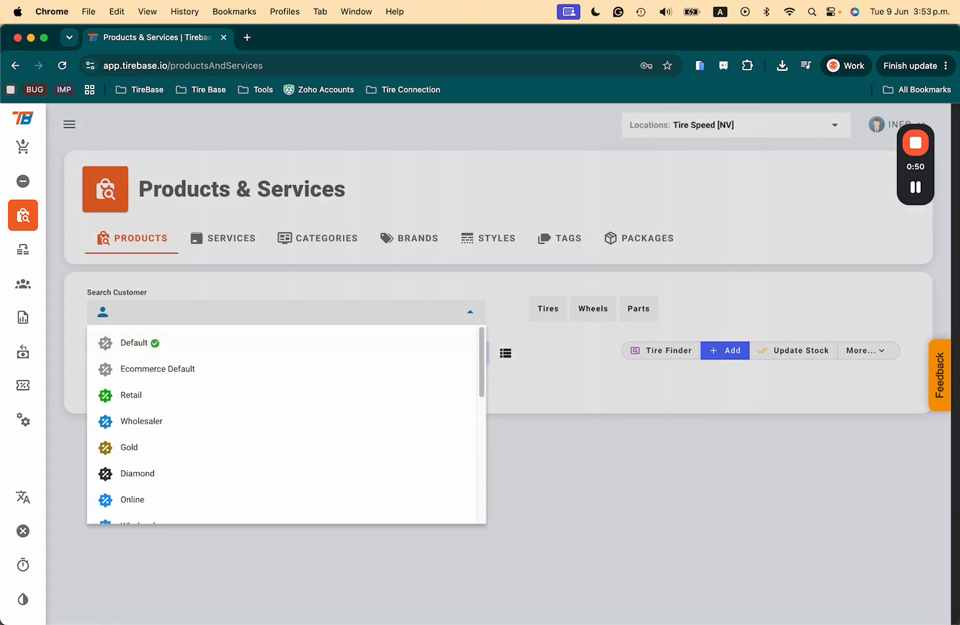
scroll(231, 443, down, 10)
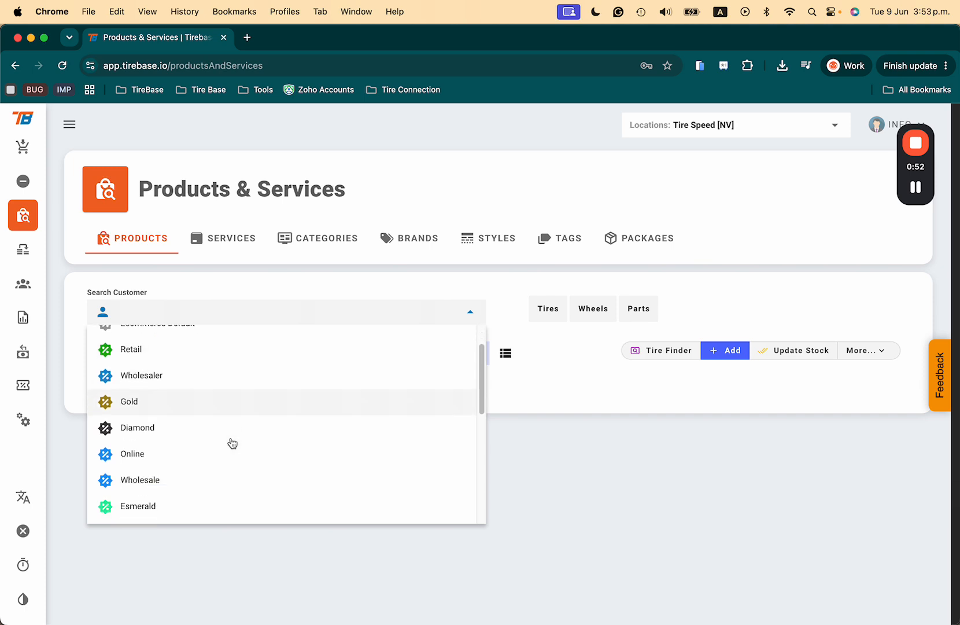
scroll(232, 443, up, 8)
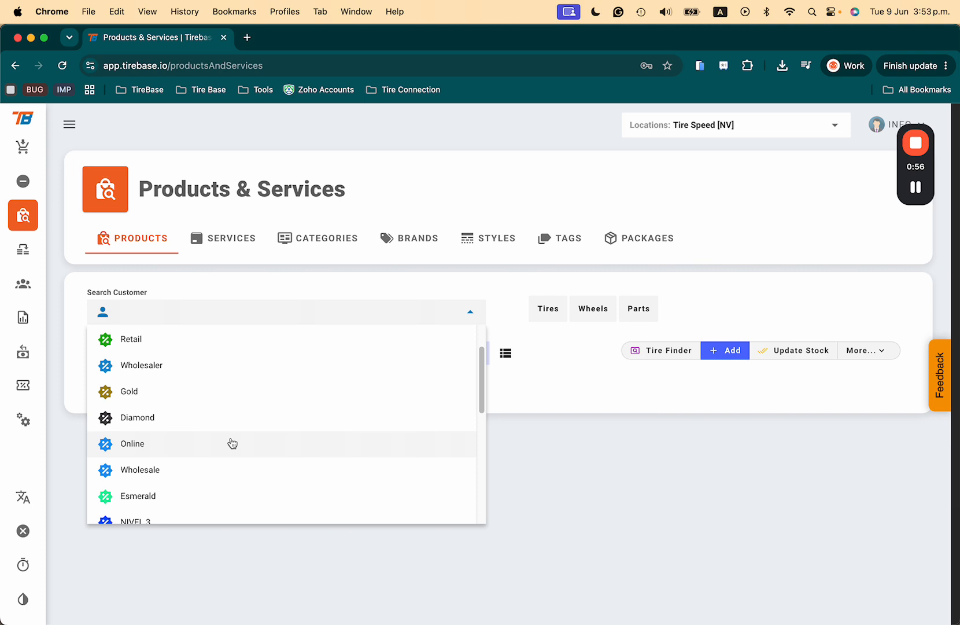
scroll(248, 431, up, 3)
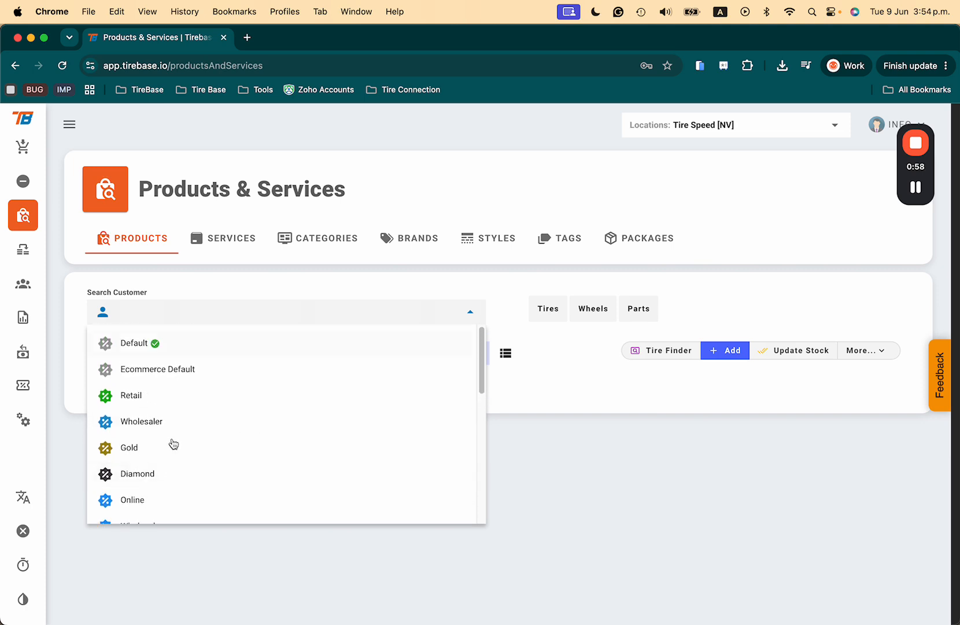
scroll(262, 431, down, 4)
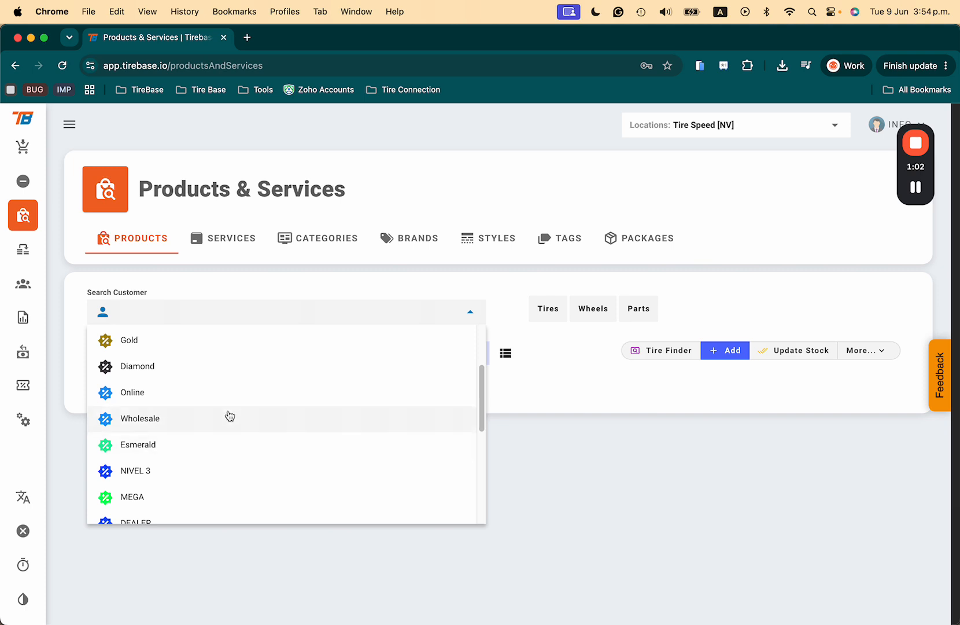
scroll(197, 478, down, 3)
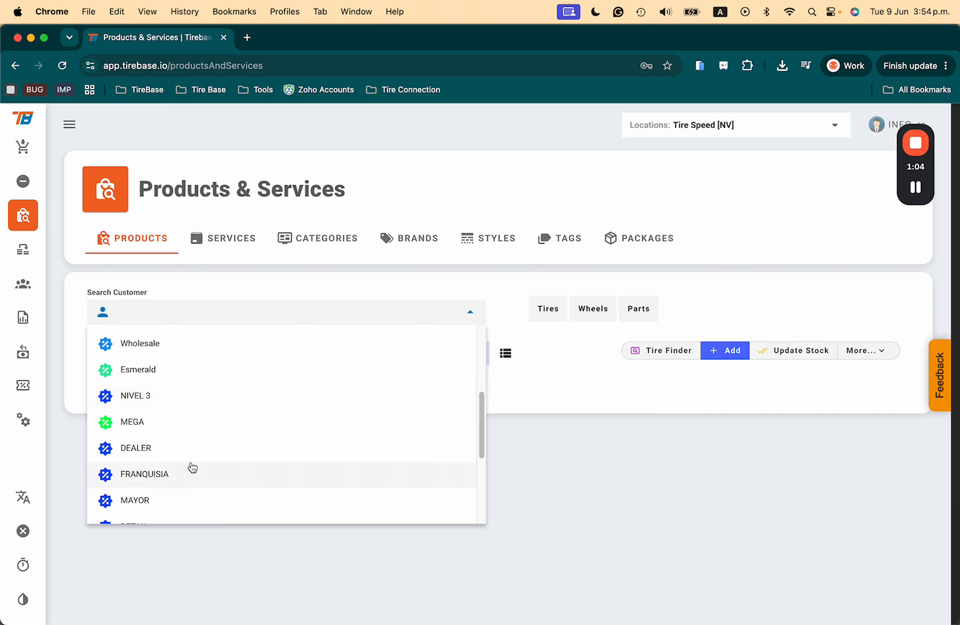
click(182, 452)
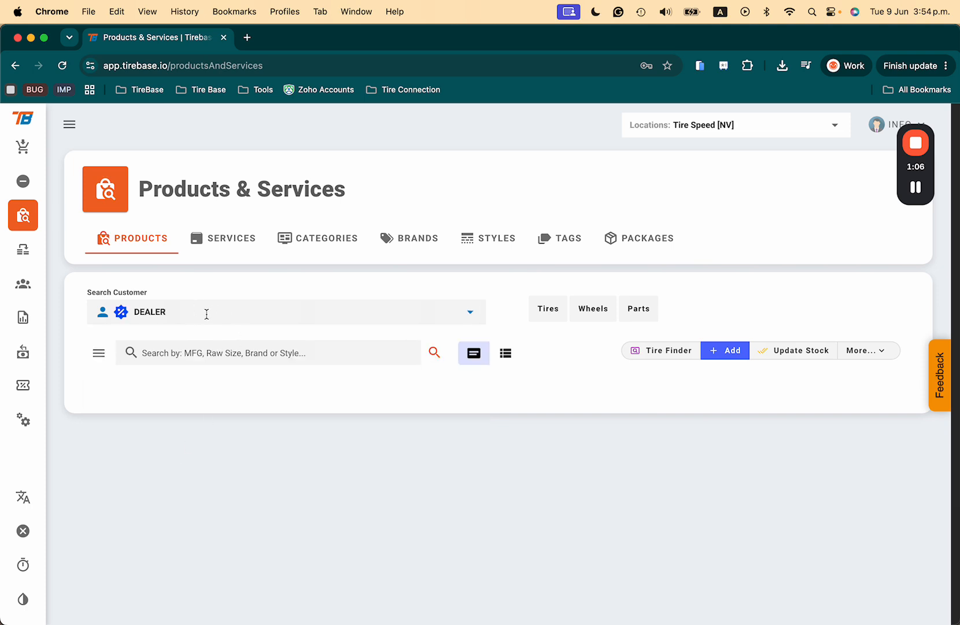
- Search the products for 2055516 and examine the stock, sizes and prices on the resulting tire cards
click(243, 354)
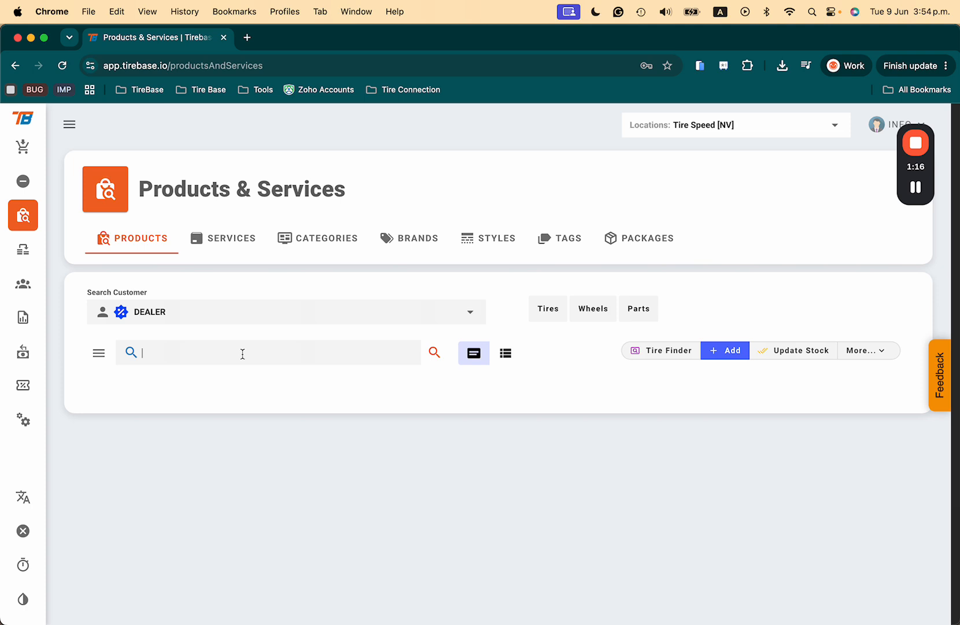
text(2055516)
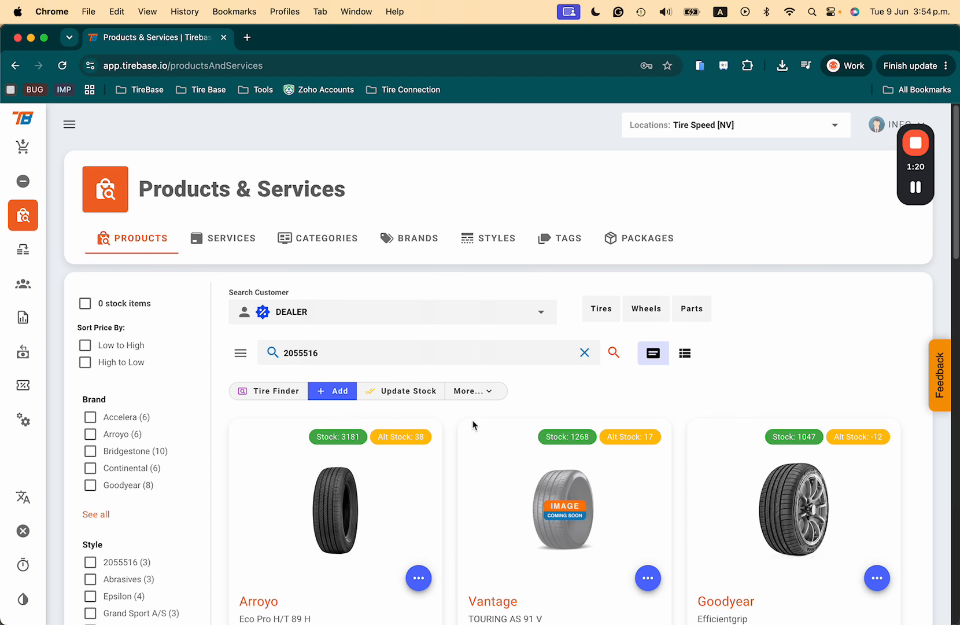
scroll(457, 405, down, 3)
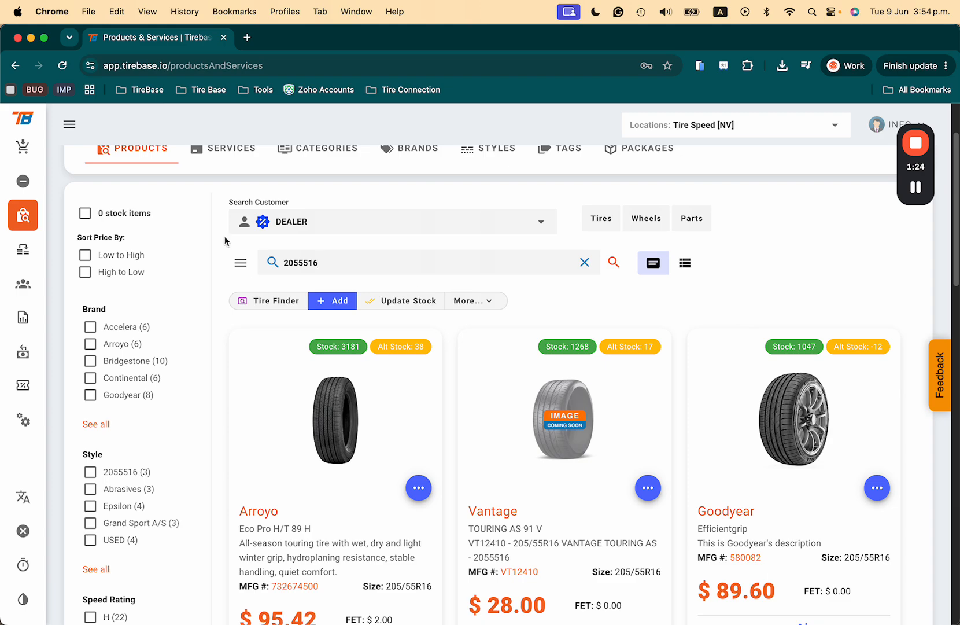
scroll(448, 405, down, 5)
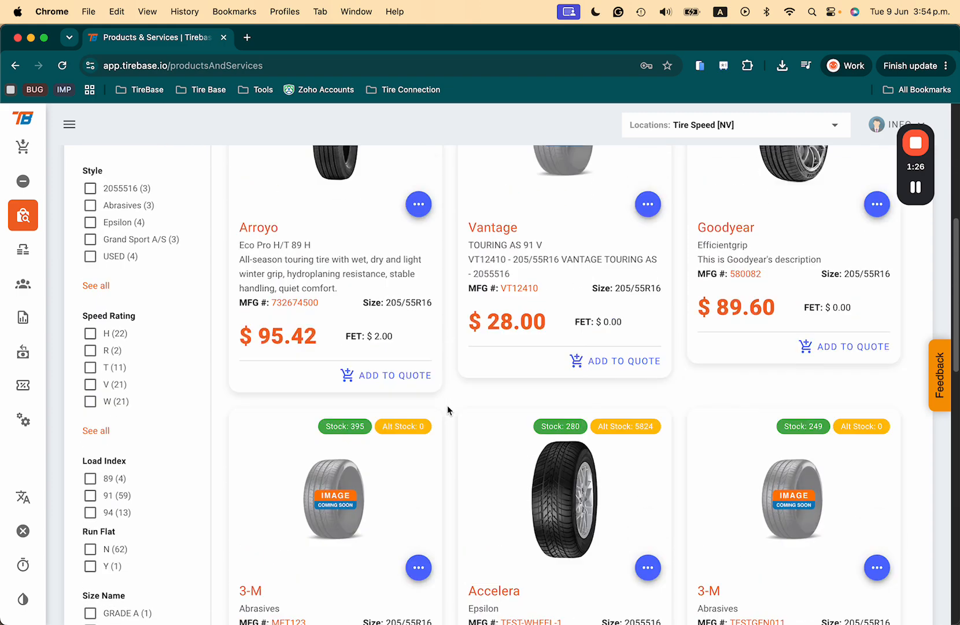
scroll(447, 405, up, 7)
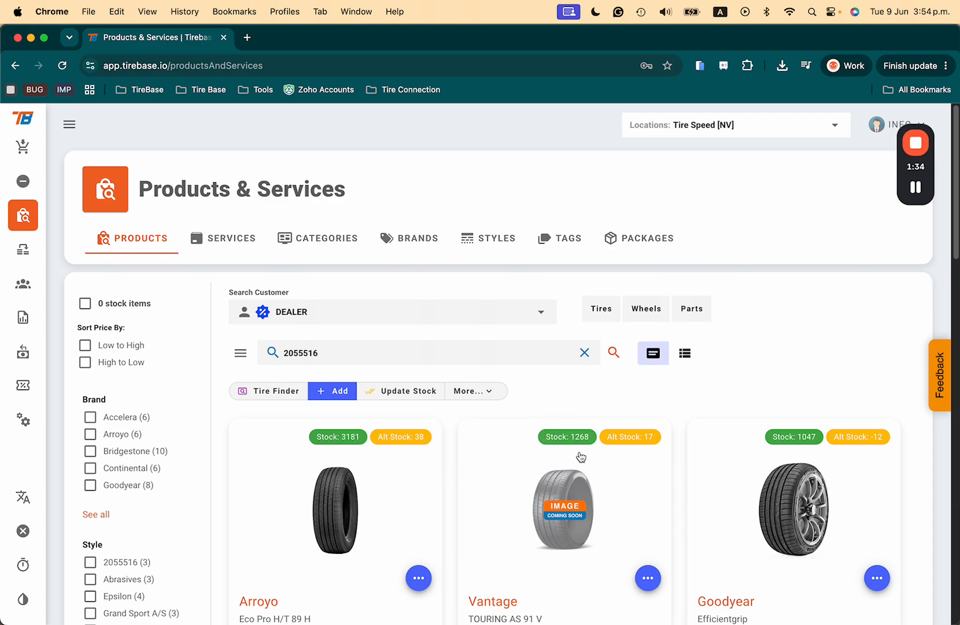
scroll(580, 450, down, 5)
scroll(580, 451, up, 5)
scroll(393, 368, down, 1)
scroll(392, 366, down, 3)
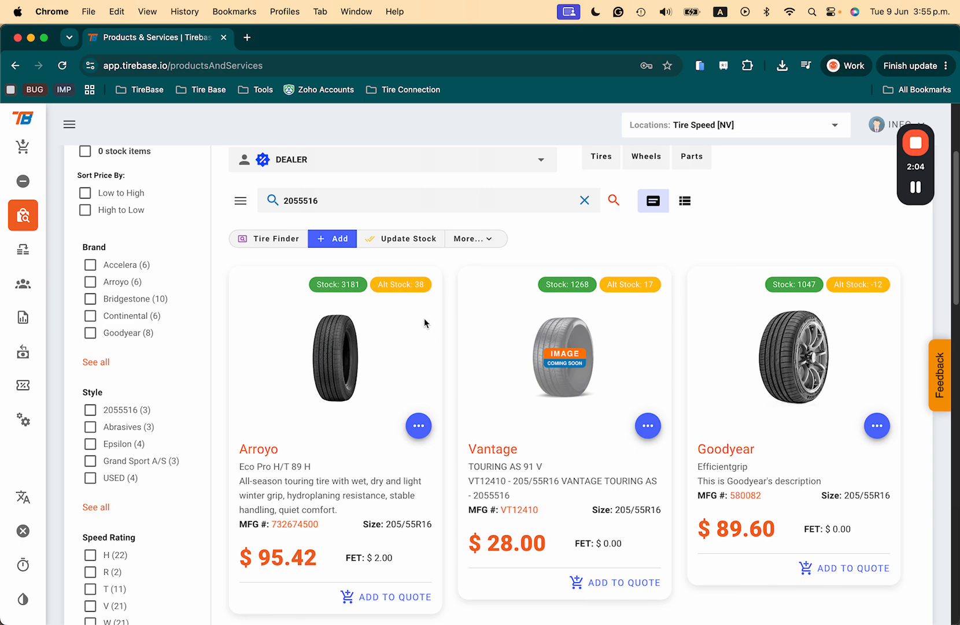
scroll(424, 322, up, 1)
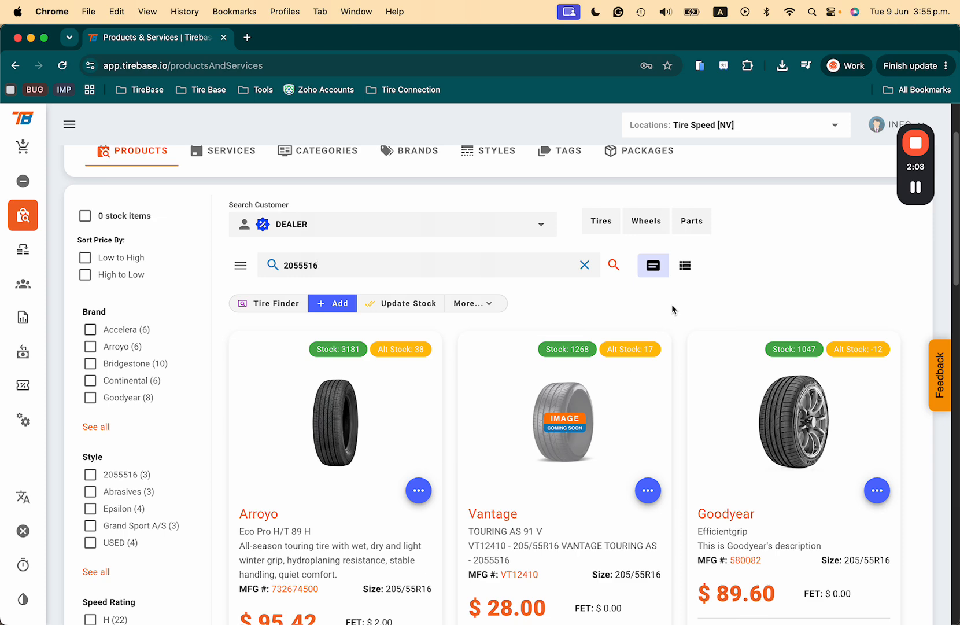
- Display the 2055516 search results as a list and look through its rows
click(683, 269)
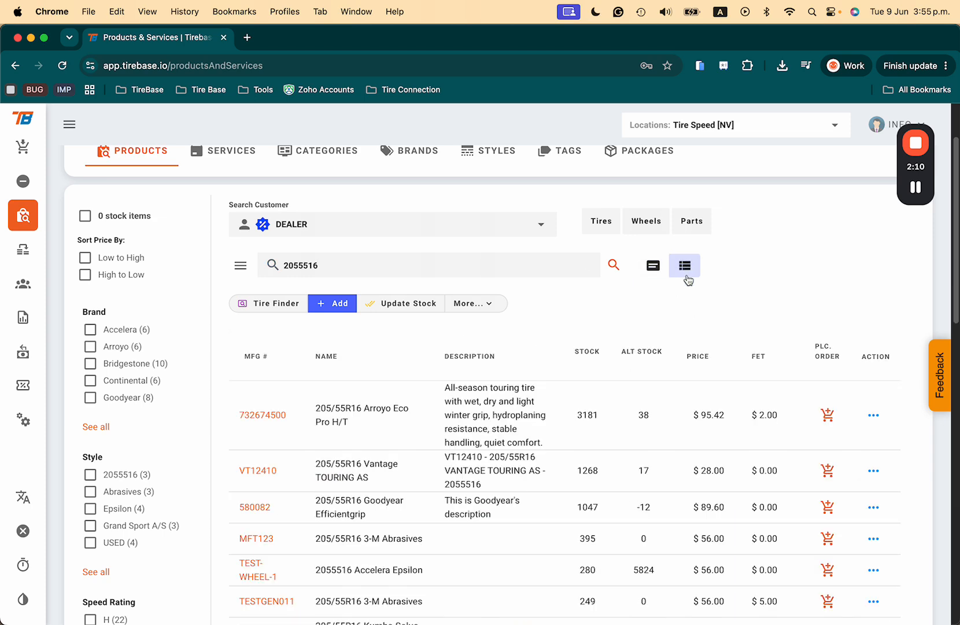
scroll(491, 363, down, 5)
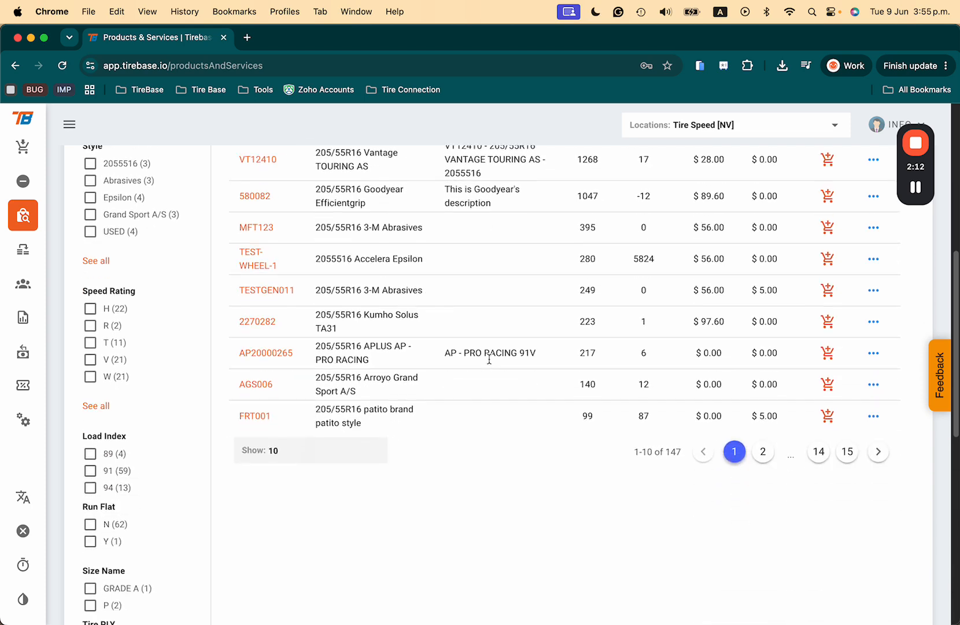
scroll(490, 358, up, 2)
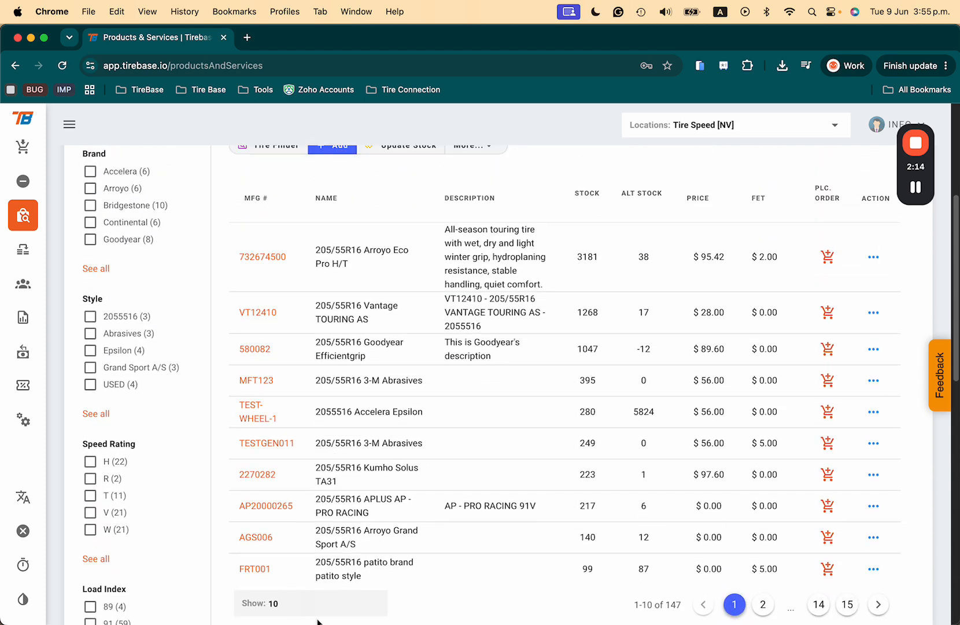
- Set the results list to show 100 products per page and look through the rows
click(305, 603)
key(BackSpace)
key(BackSpace)
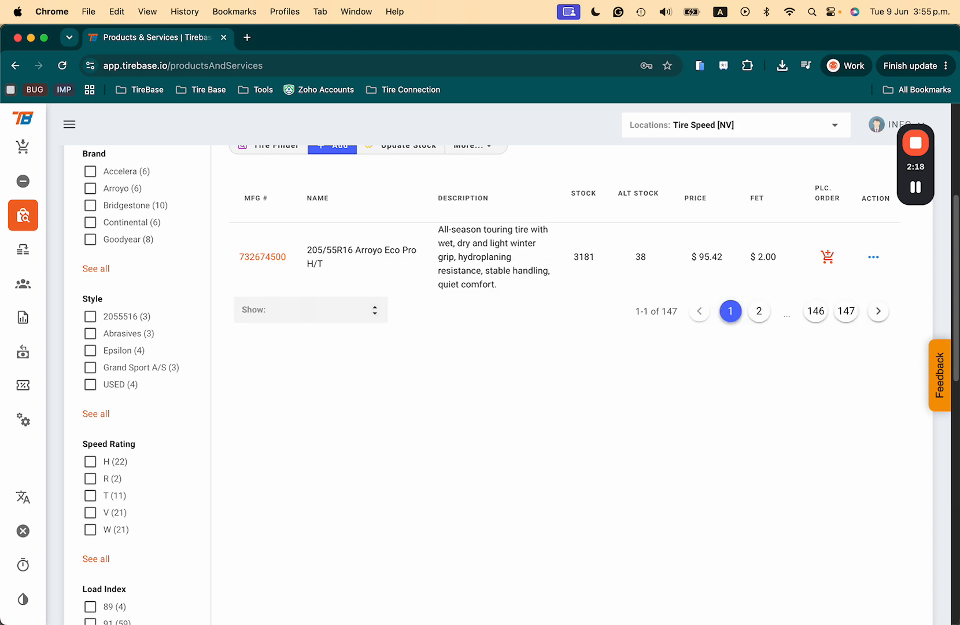
text(100)
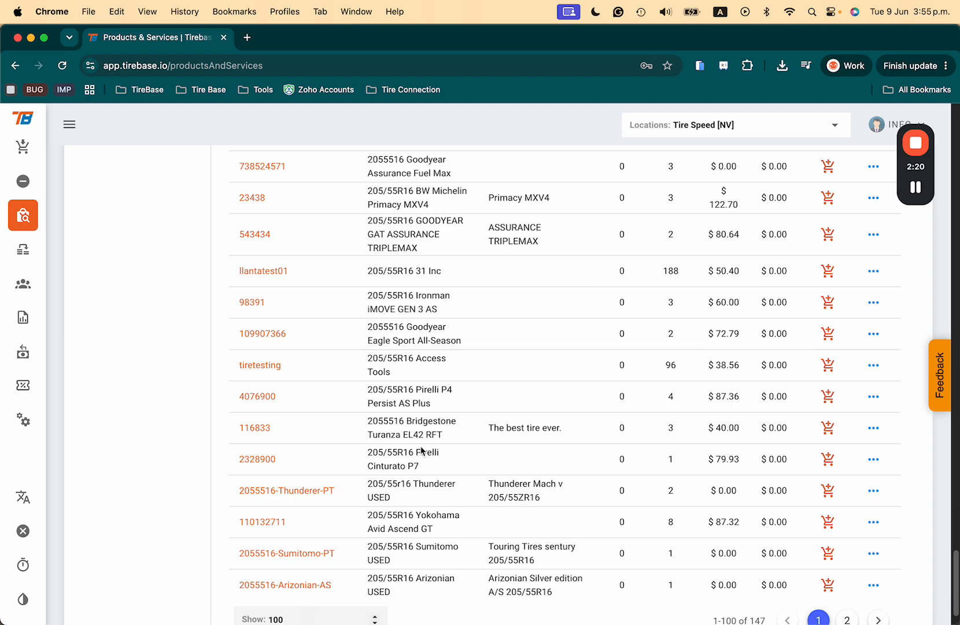
scroll(421, 446, up, 20)
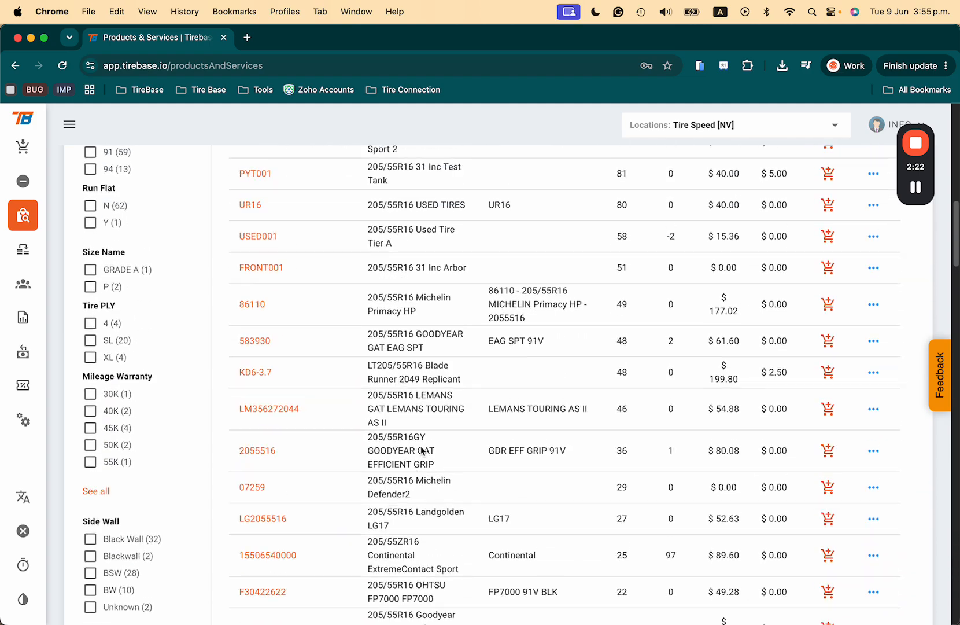
scroll(421, 446, up, 15)
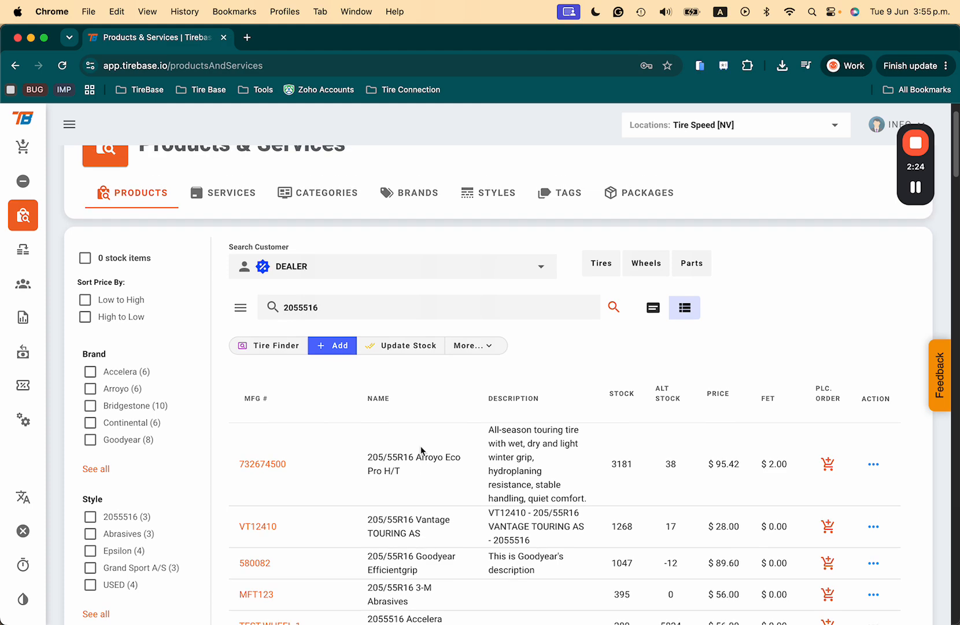
- Return the results to card view and check the Arroyo Eco Pro H/T tire's stock and alternate stock across the store locations
click(652, 310)
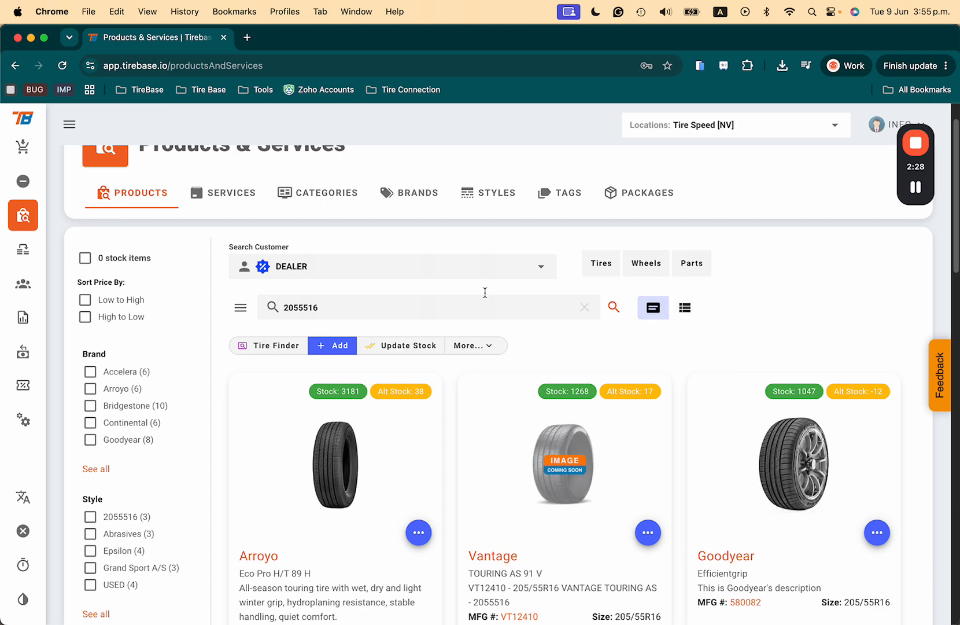
scroll(465, 421, down, 1)
scroll(465, 420, down, 2)
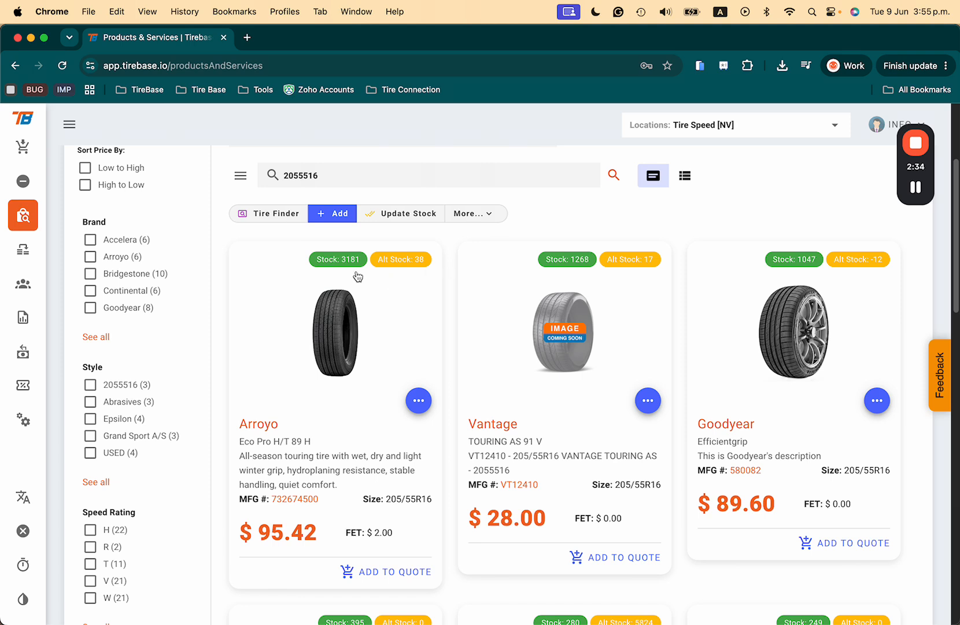
mouse_move(337, 265)
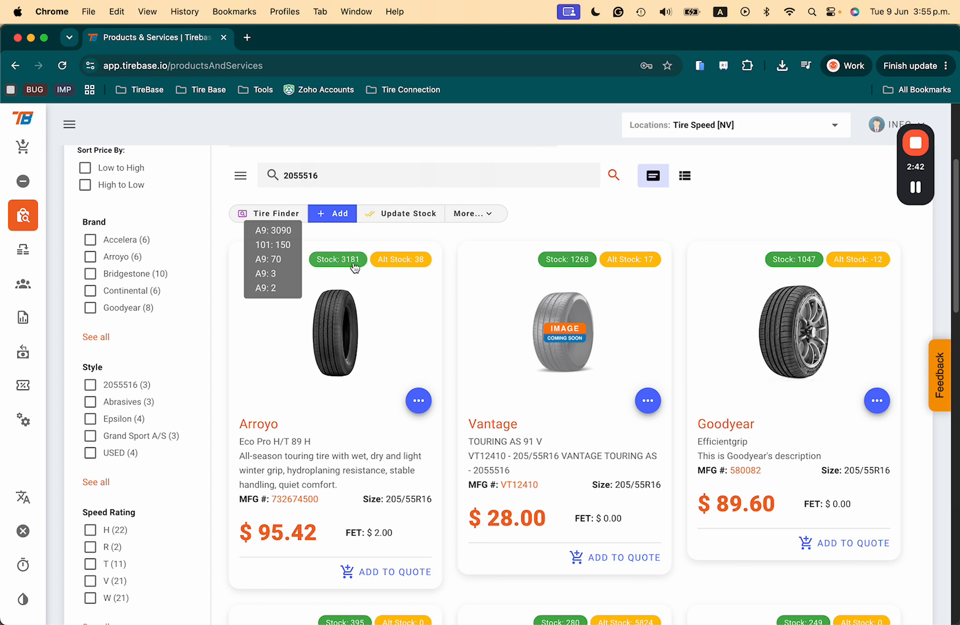
mouse_move(387, 261)
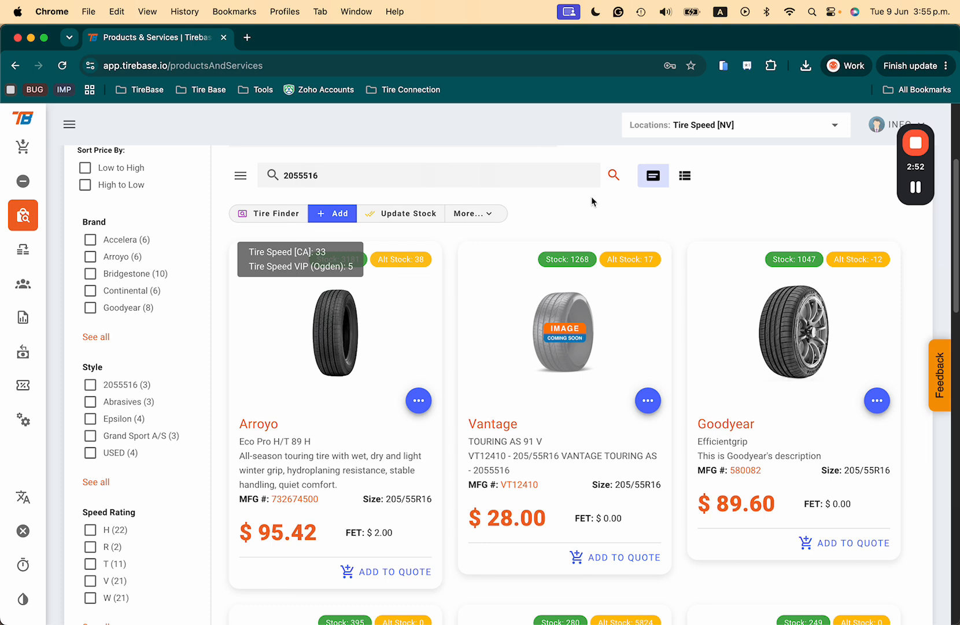
click(753, 130)
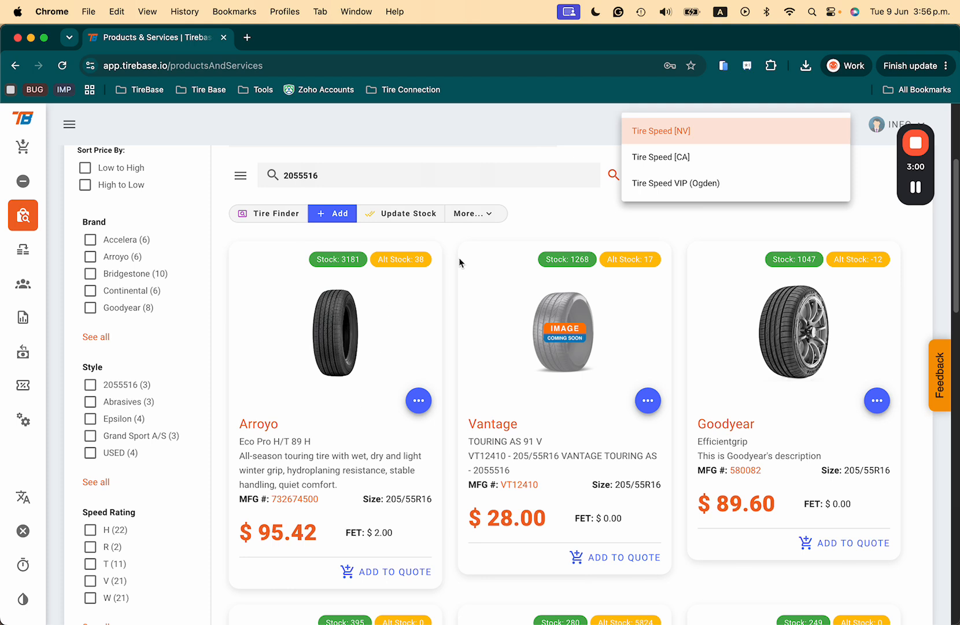
click(858, 142)
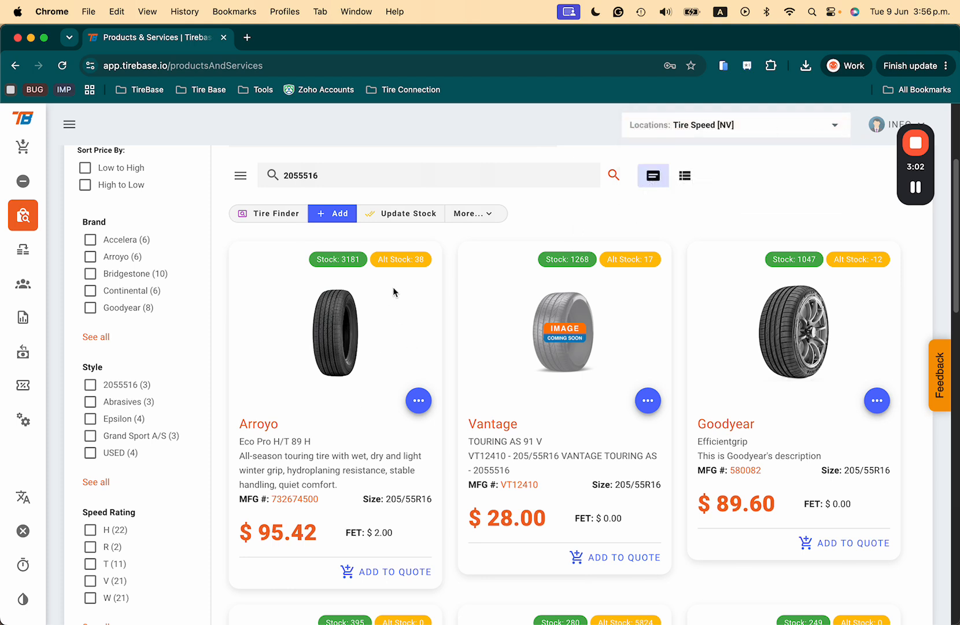
- Open the Arroyo Eco Pro H/T tire's price assignments and examine the fixed price for each price level and store
click(421, 405)
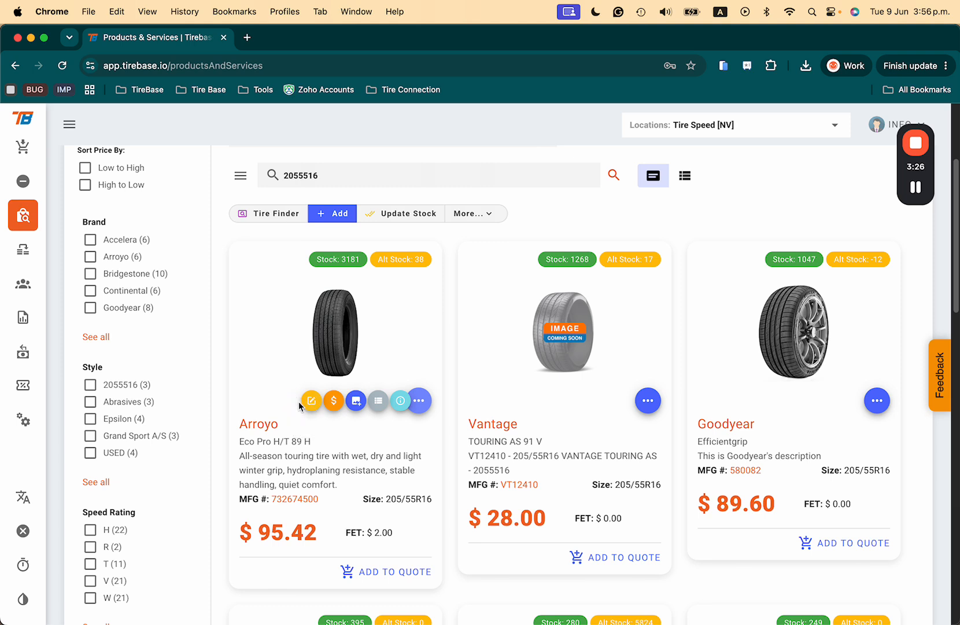
click(334, 401)
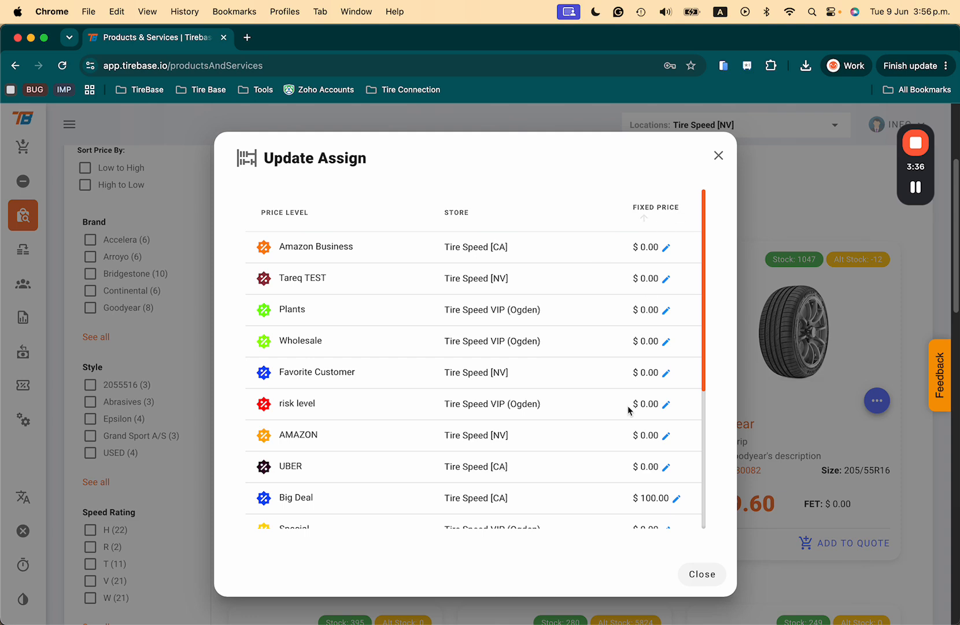
scroll(373, 325, down, 3)
scroll(373, 325, down, 2)
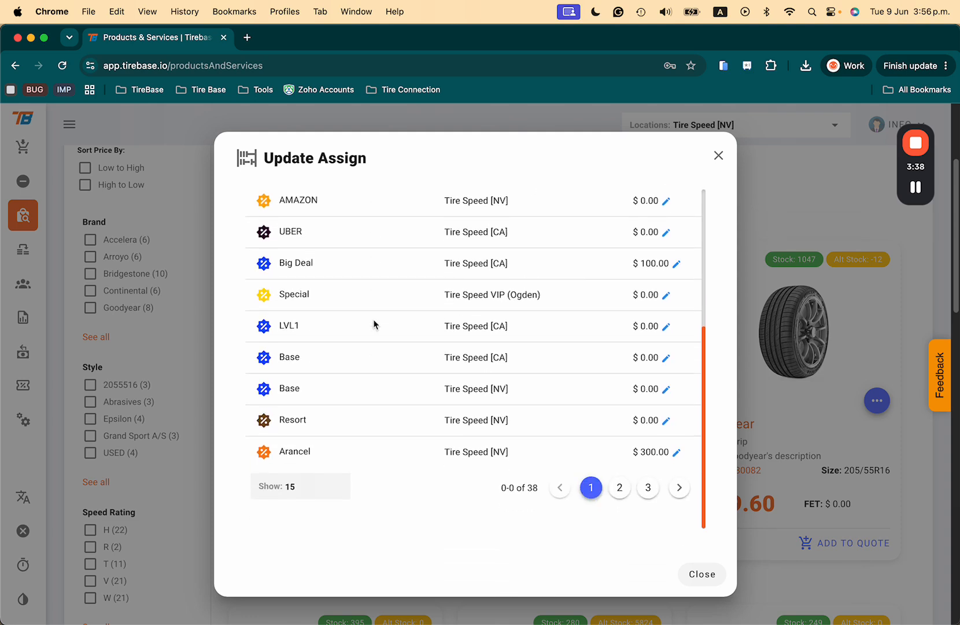
scroll(374, 325, up, 5)
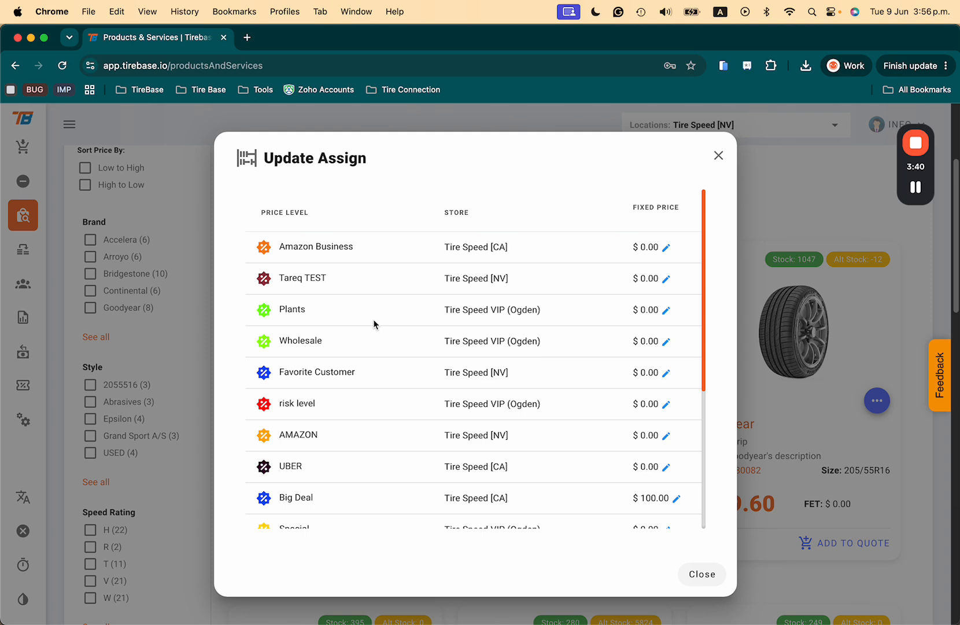
- Close the price assignments, open the Arroyo tire's product images, and review the Computer and URL upload options without uploading
click(690, 572)
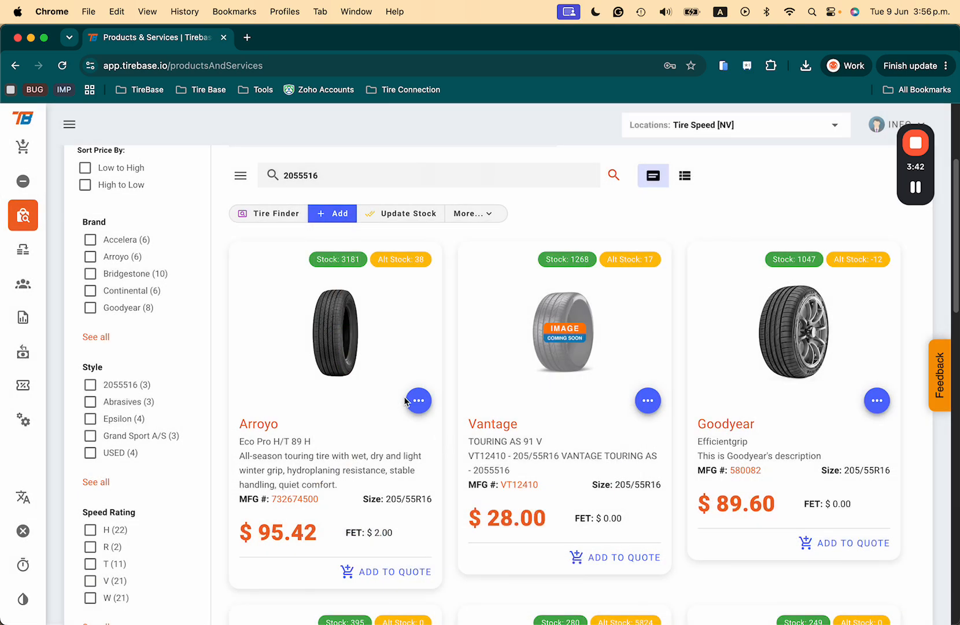
mouse_move(415, 402)
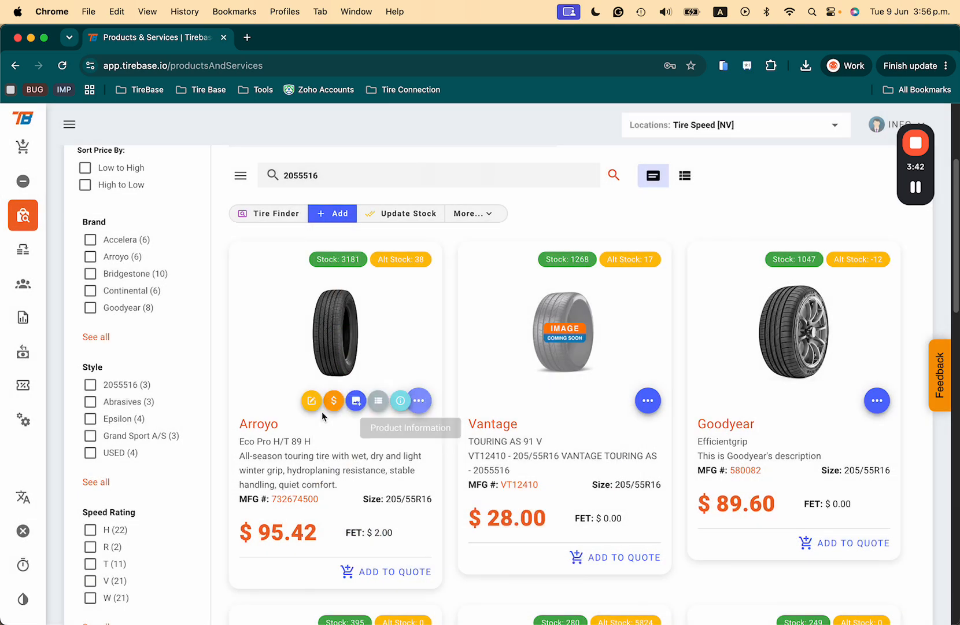
click(355, 402)
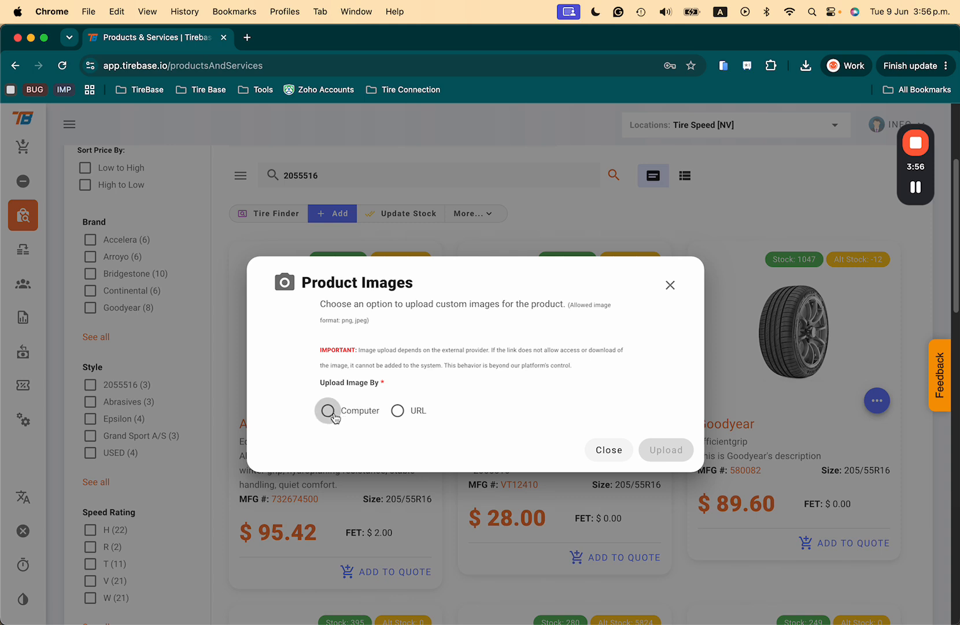
click(328, 410)
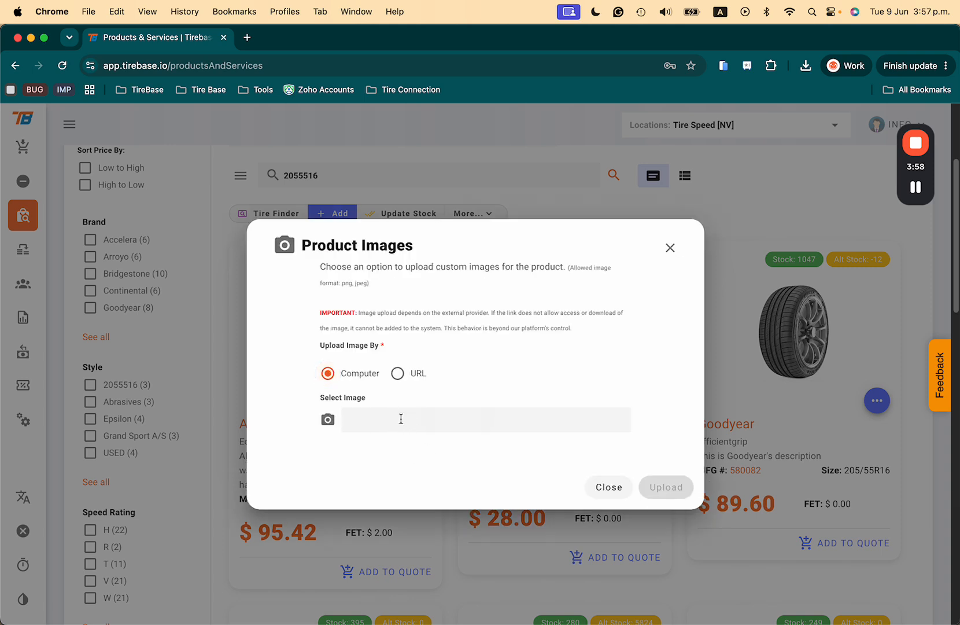
click(398, 375)
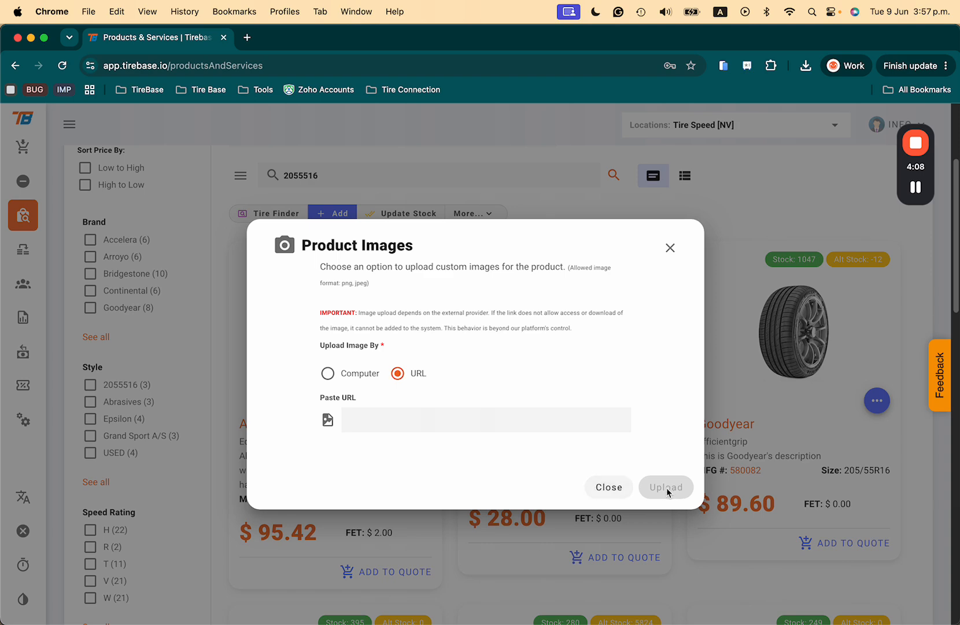
click(610, 487)
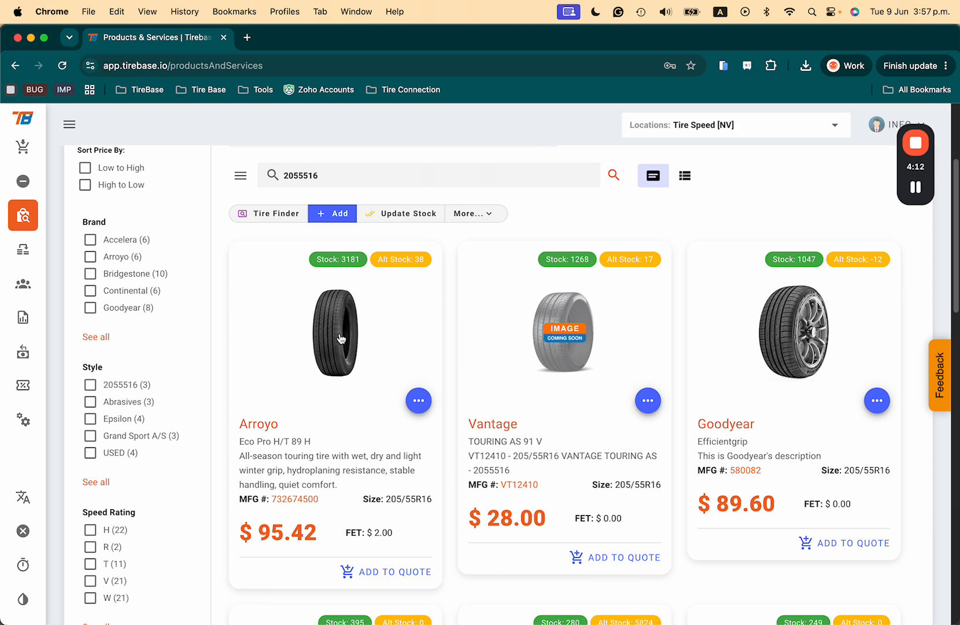
- View the Arroyo tire's enlarged image and product specifications, close them, and highlight the brand name on its card
click(340, 339)
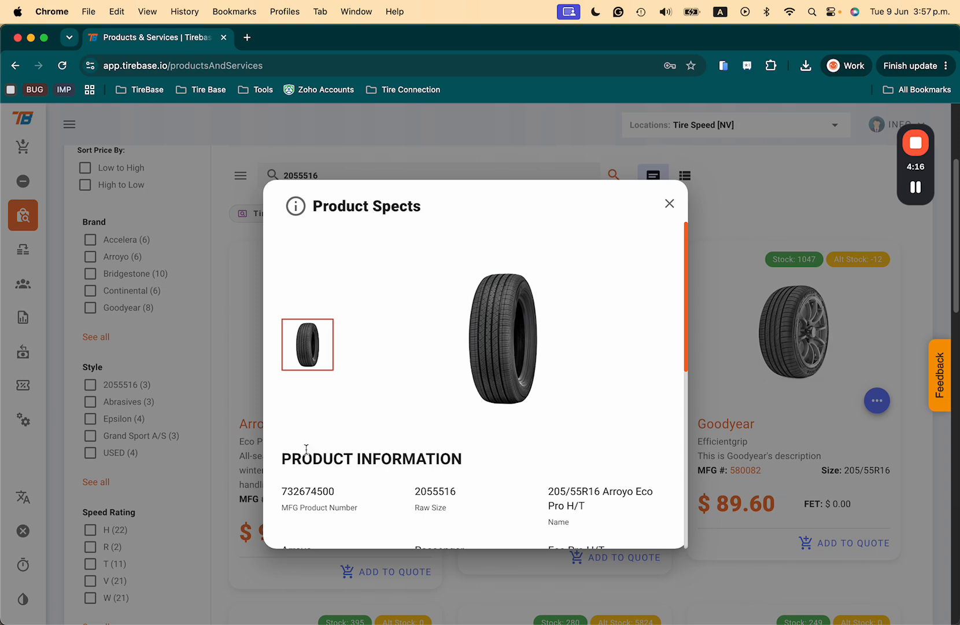
click(670, 204)
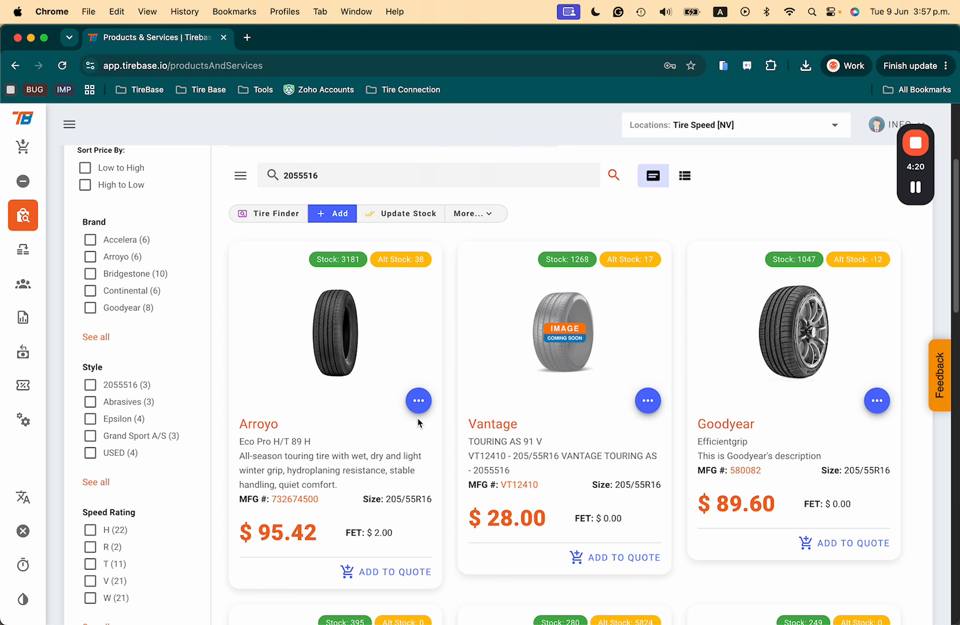
double_click(243, 424)
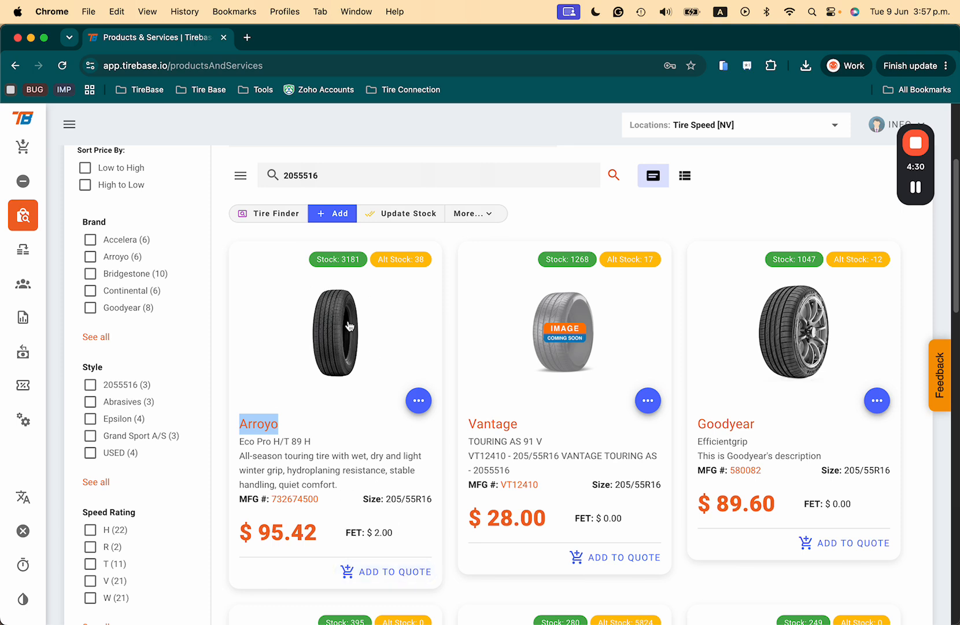
- Start adding the Arroyo tire to a quote, enter a customer search term, view the new customer form, and exit without adding anything
click(377, 574)
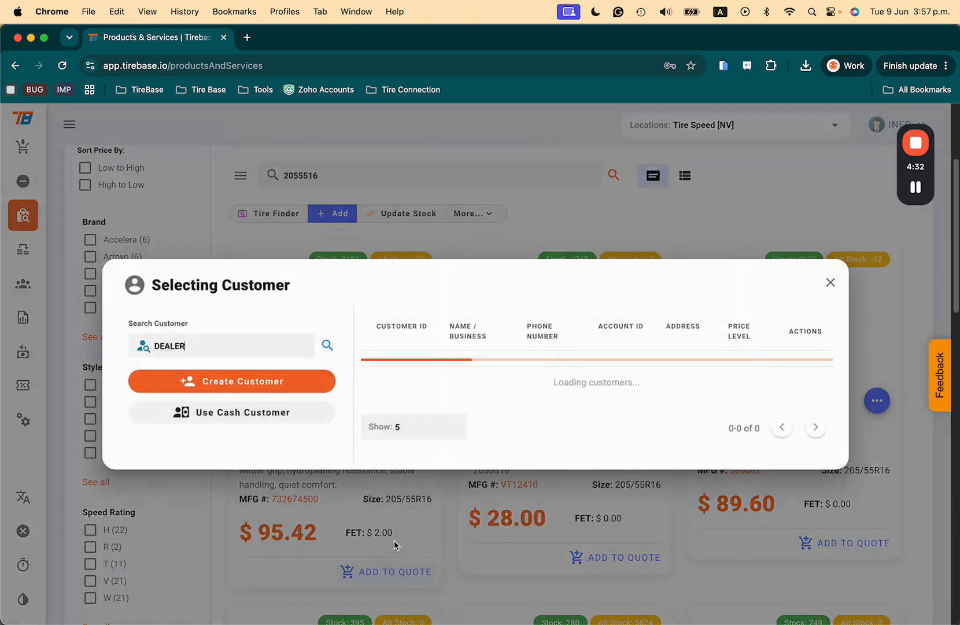
drag(243, 352, 142, 353)
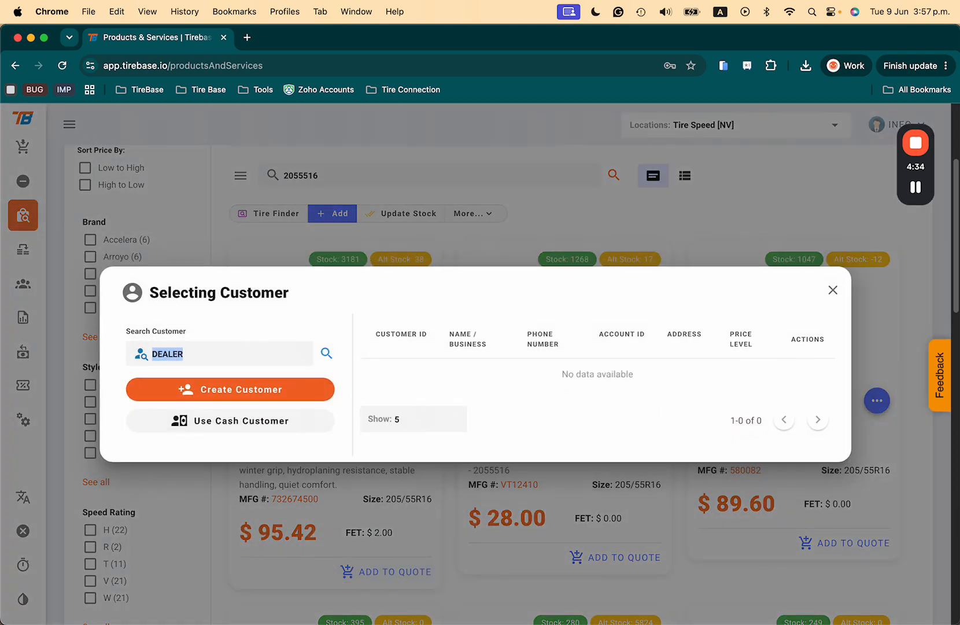
text(petero)
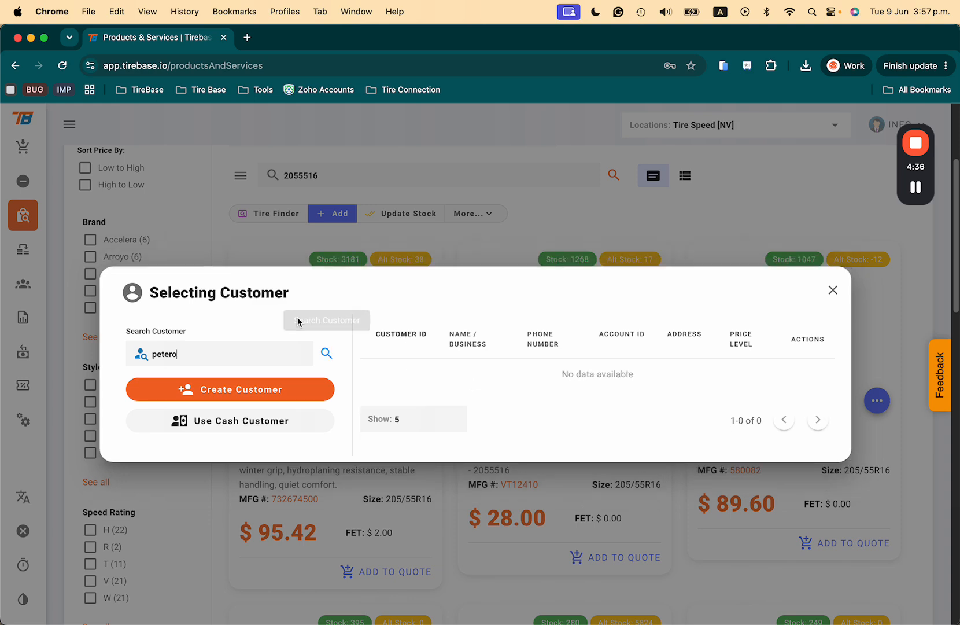
click(229, 393)
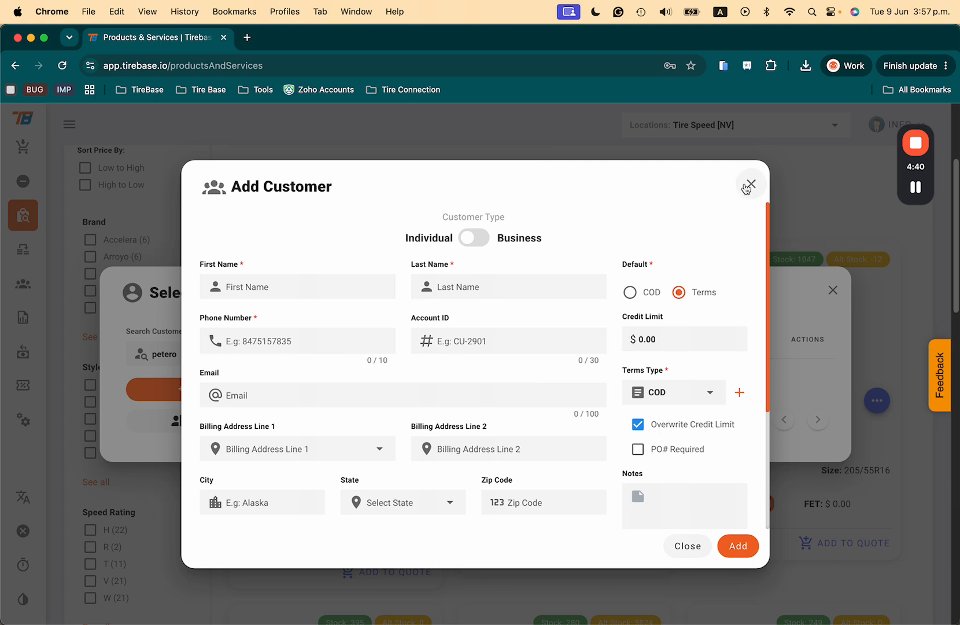
click(750, 185)
click(833, 290)
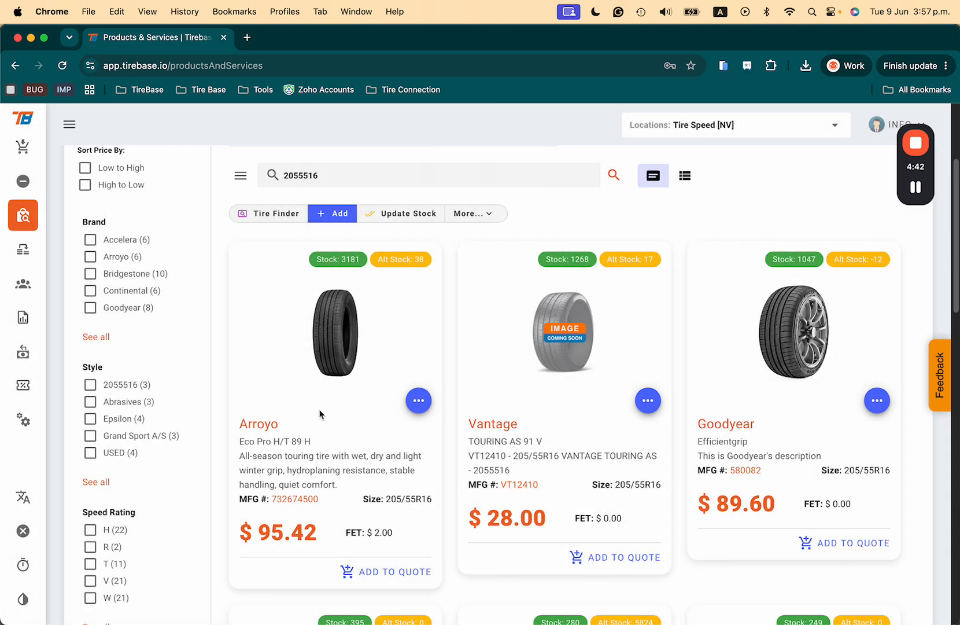
- Examine the tire cards' descriptions, MFG numbers, sizes, prices and FET in the 2055516 results
scroll(354, 472, down, 2)
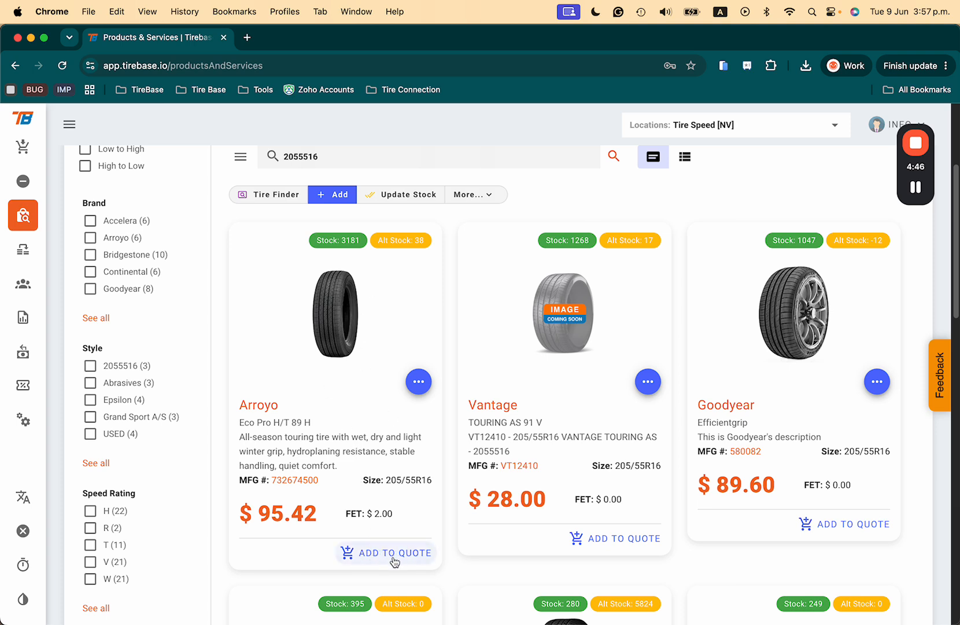
scroll(372, 349, up, 1)
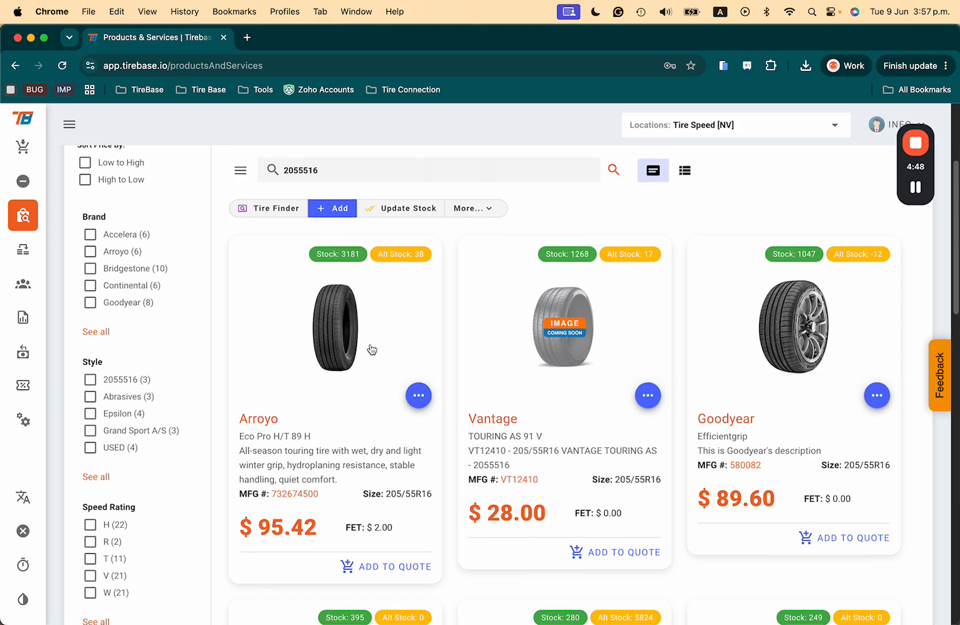
scroll(372, 349, up, 3)
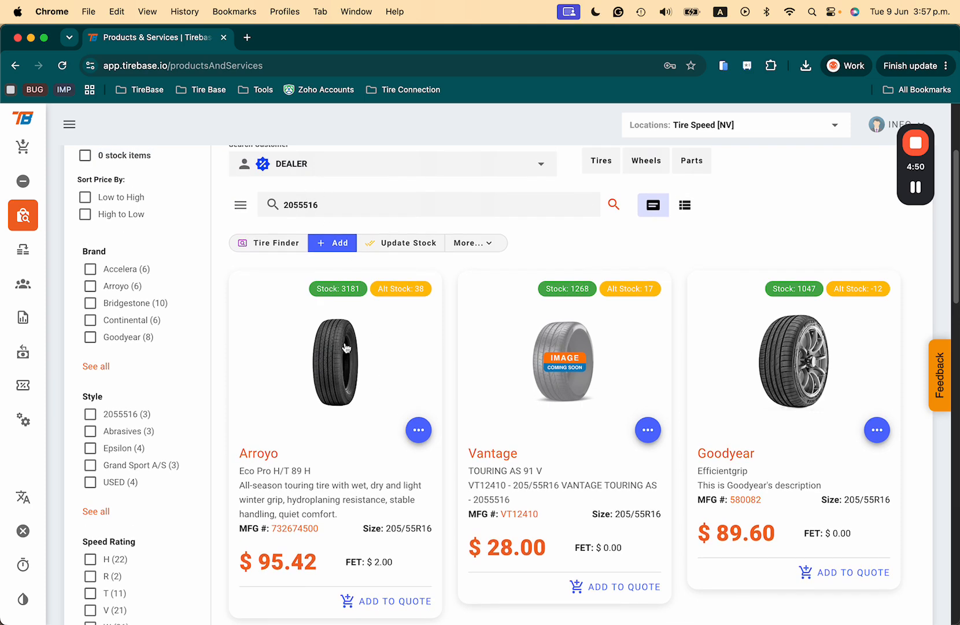
scroll(336, 398, down, 5)
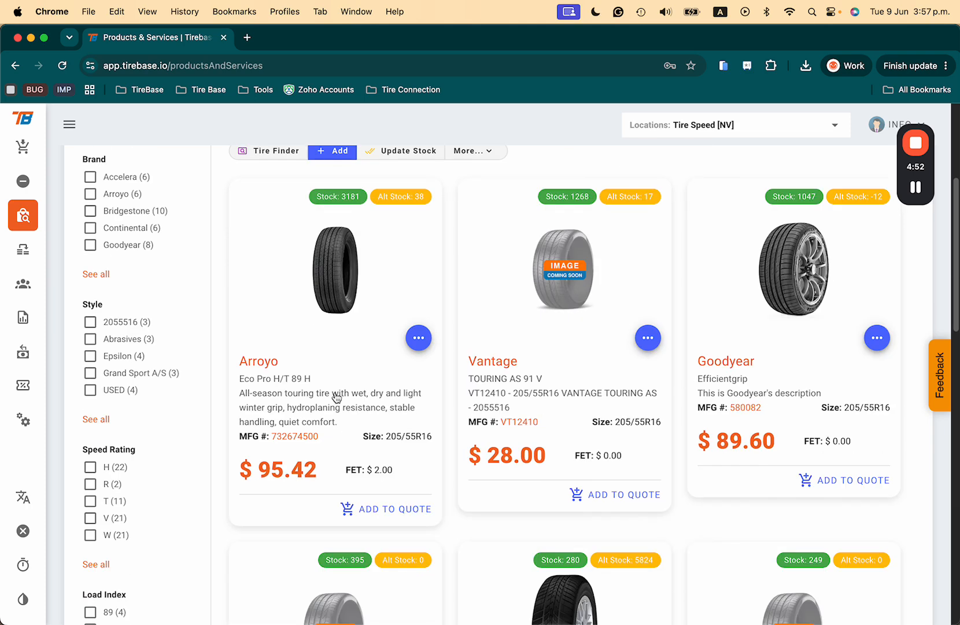
mouse_move(280, 443)
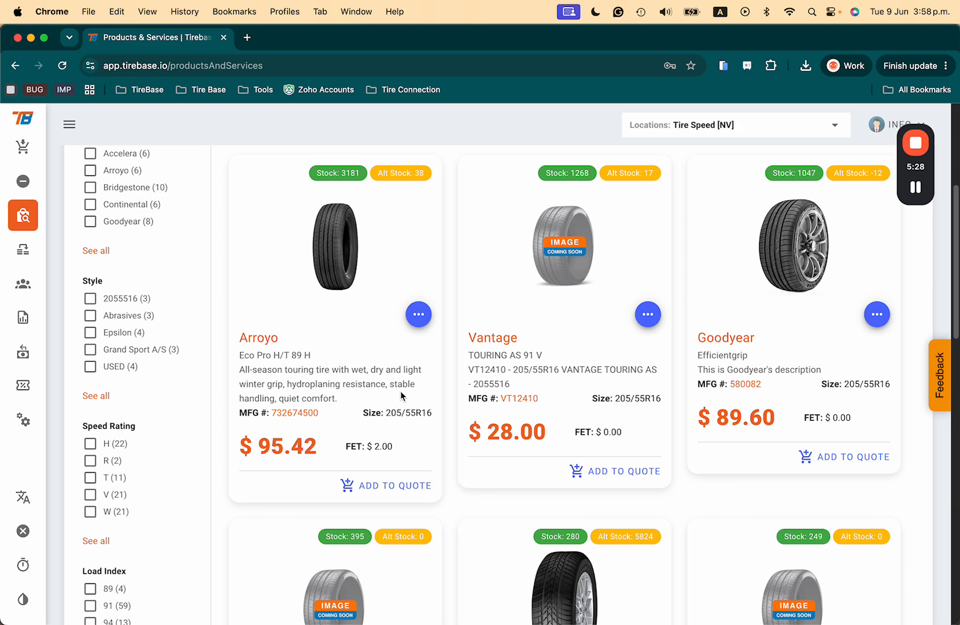
scroll(401, 396, down, 3)
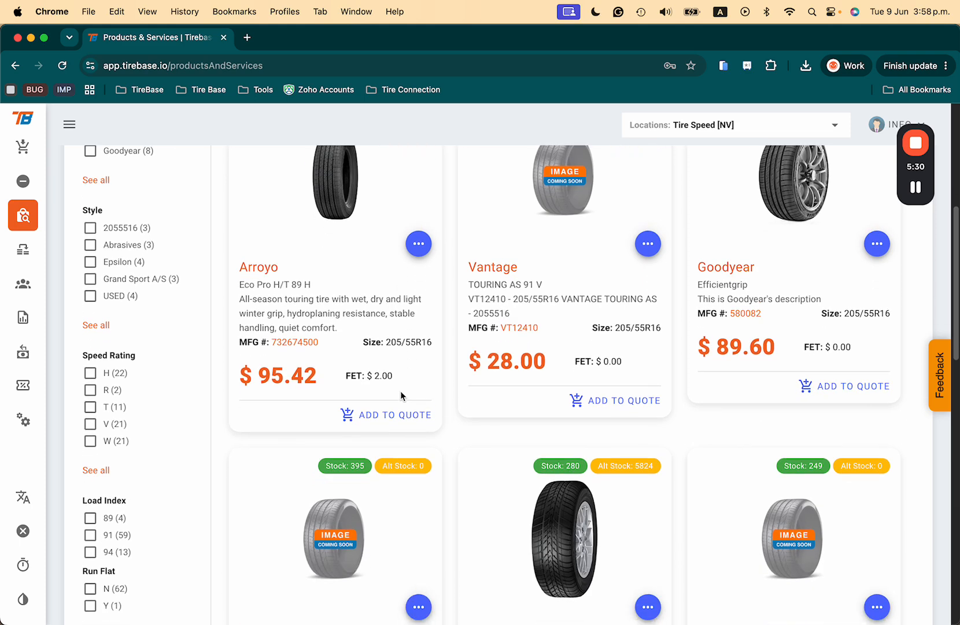
- Filter the 2055516 results to brand Bridgestone and style R268 Ecopia, and look through the filtered tires and remaining filters
scroll(401, 395, up, 15)
scroll(171, 419, down, 1)
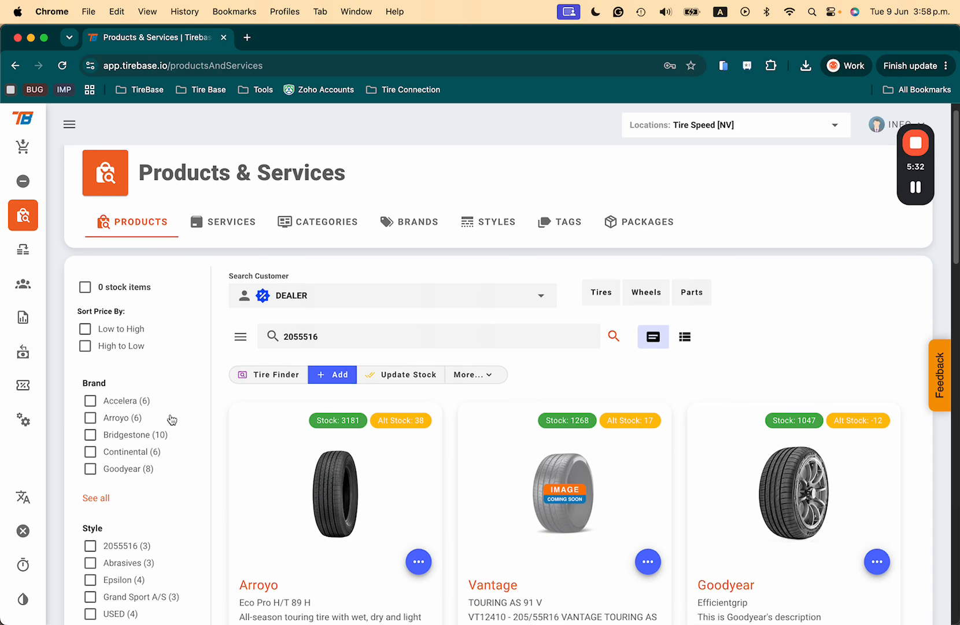
scroll(172, 419, down, 4)
click(90, 310)
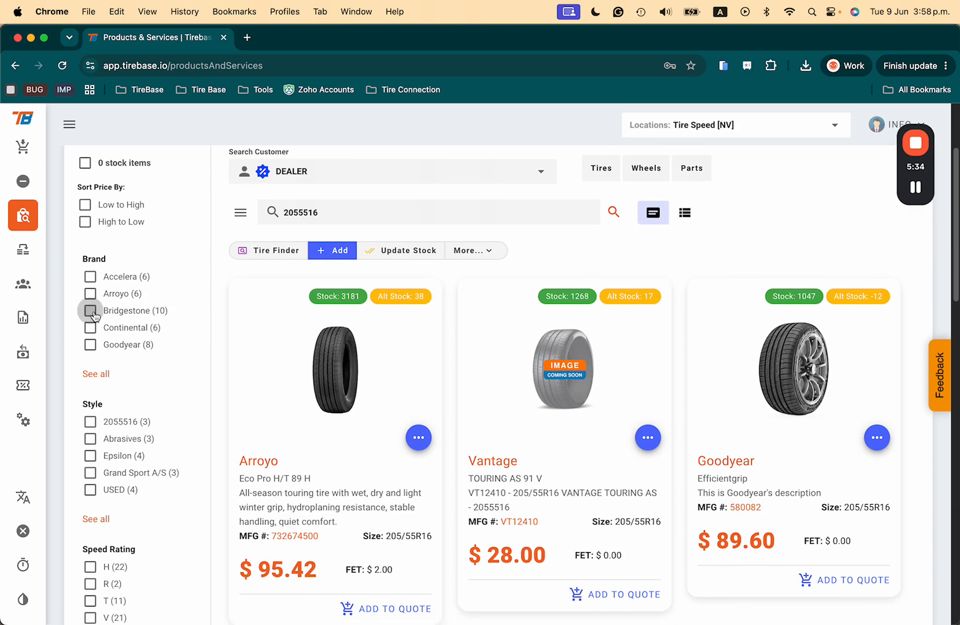
scroll(401, 390, down, 2)
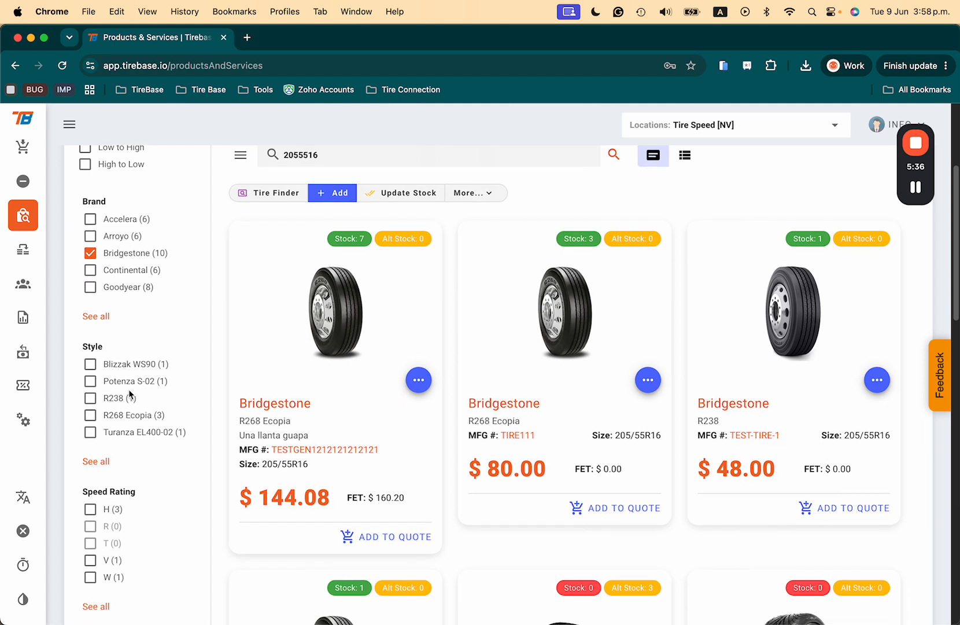
click(90, 415)
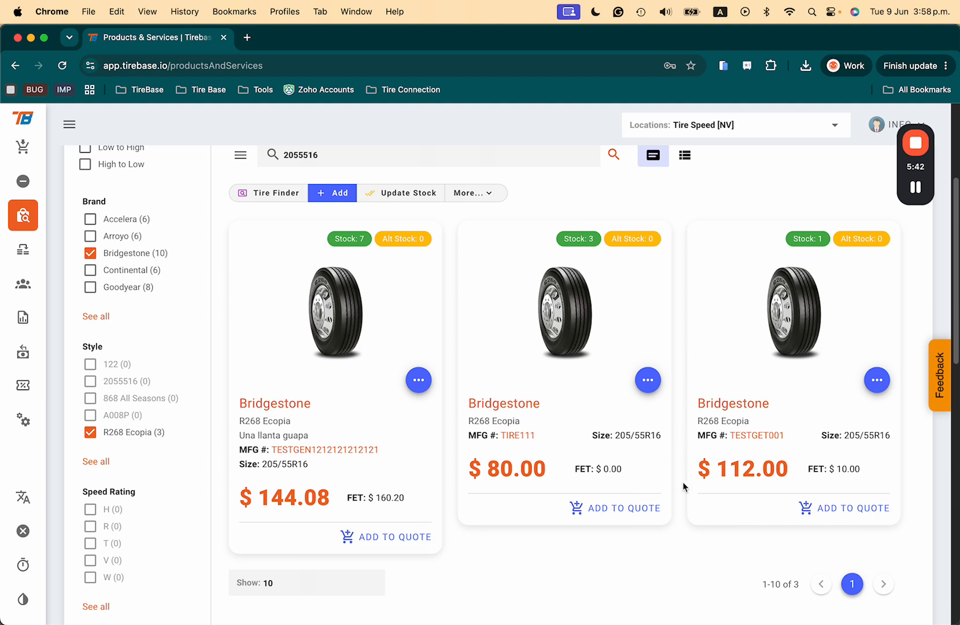
scroll(123, 403, down, 2)
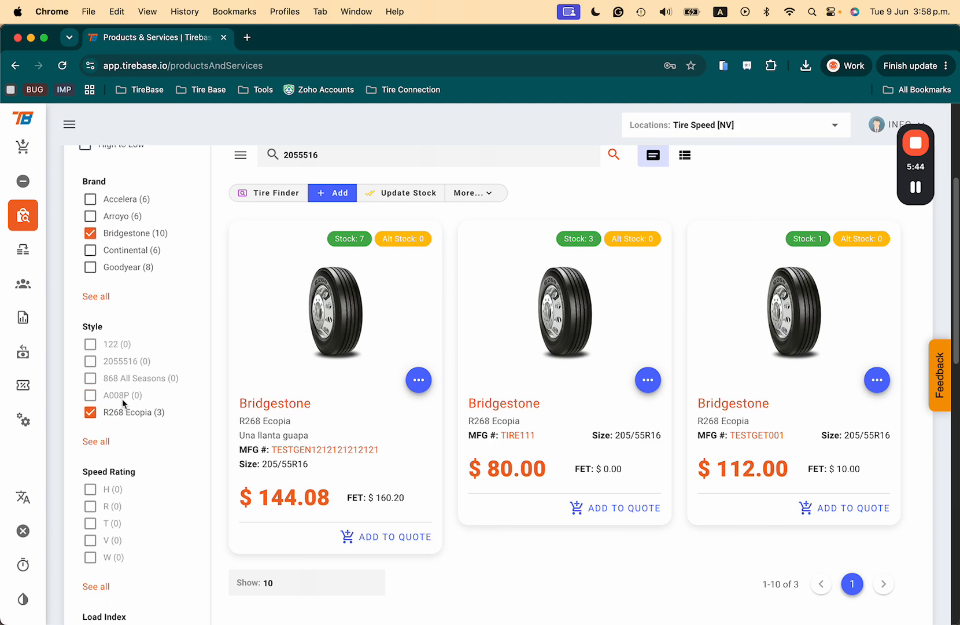
scroll(123, 403, down, 5)
scroll(122, 399, up, 10)
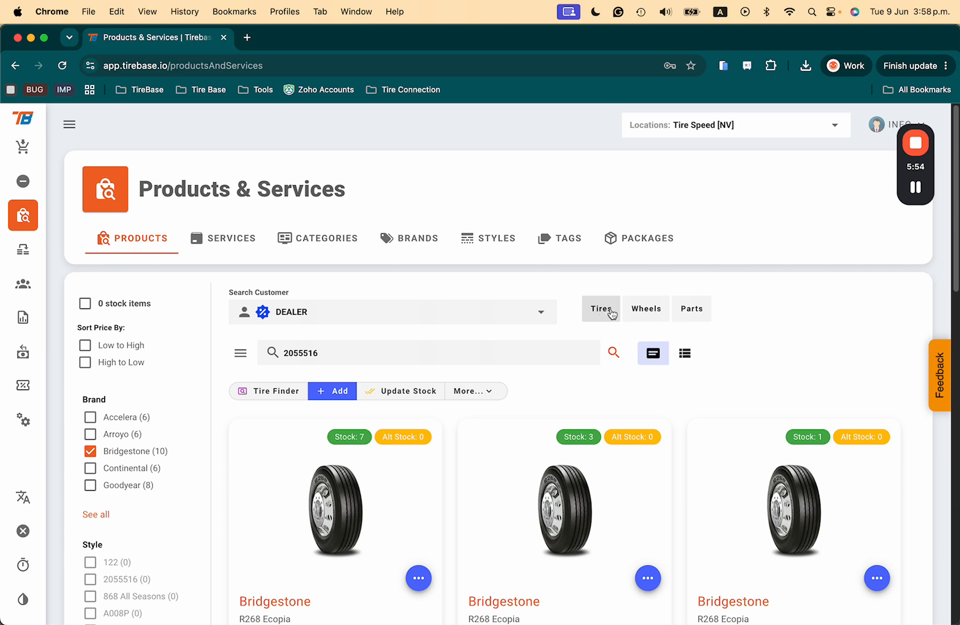
scroll(439, 415, down, 15)
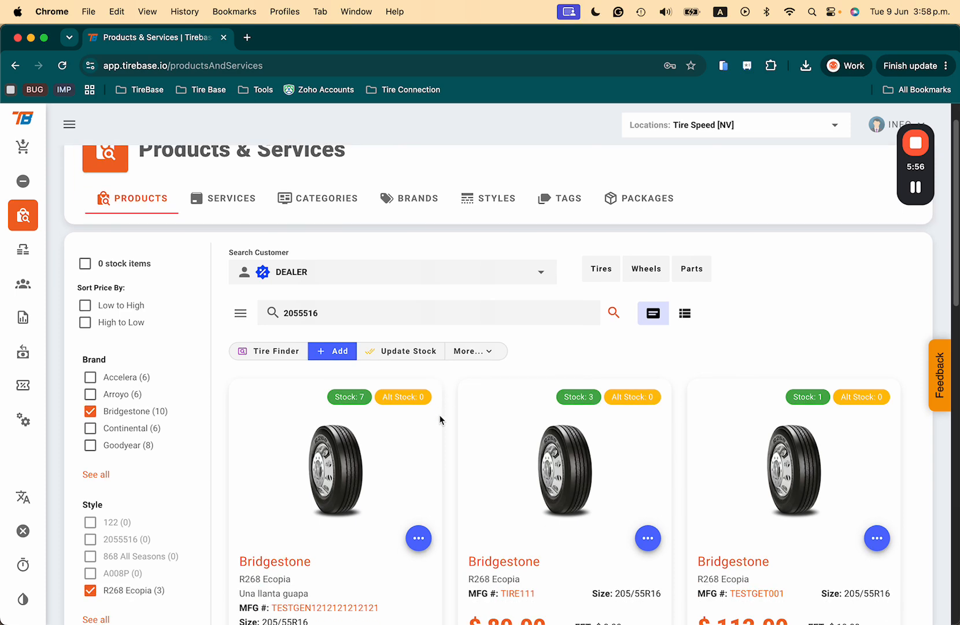
scroll(439, 414, up, 15)
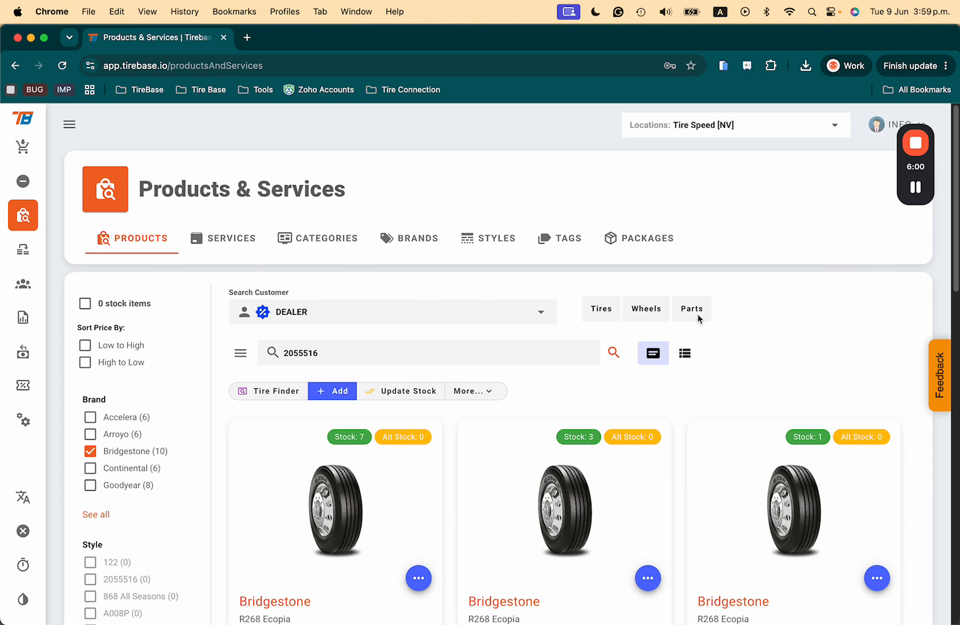
- Display the services list and review the Generic Labor service's editable details without updating them
click(207, 242)
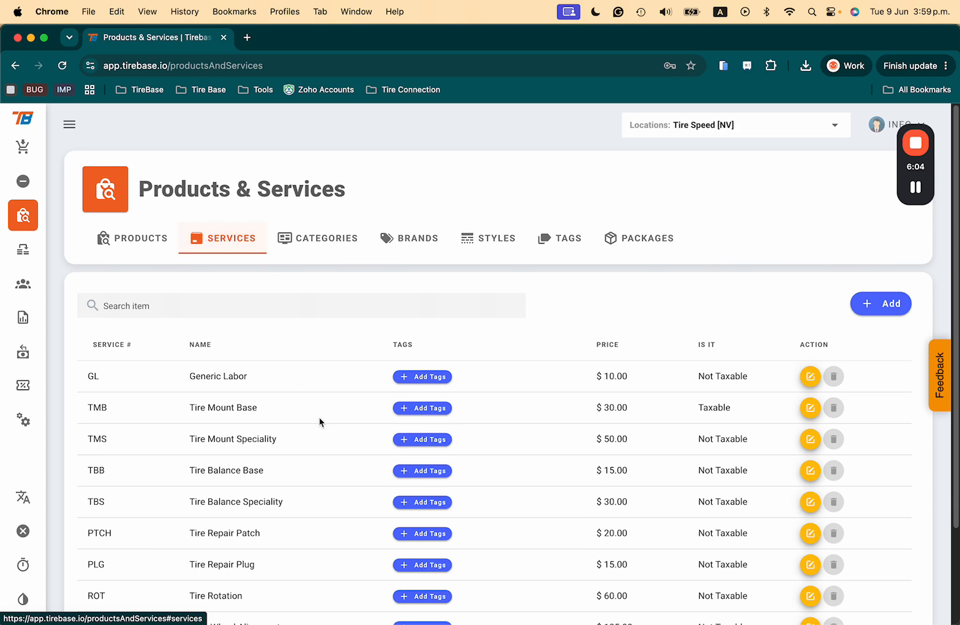
scroll(331, 440, down, 3)
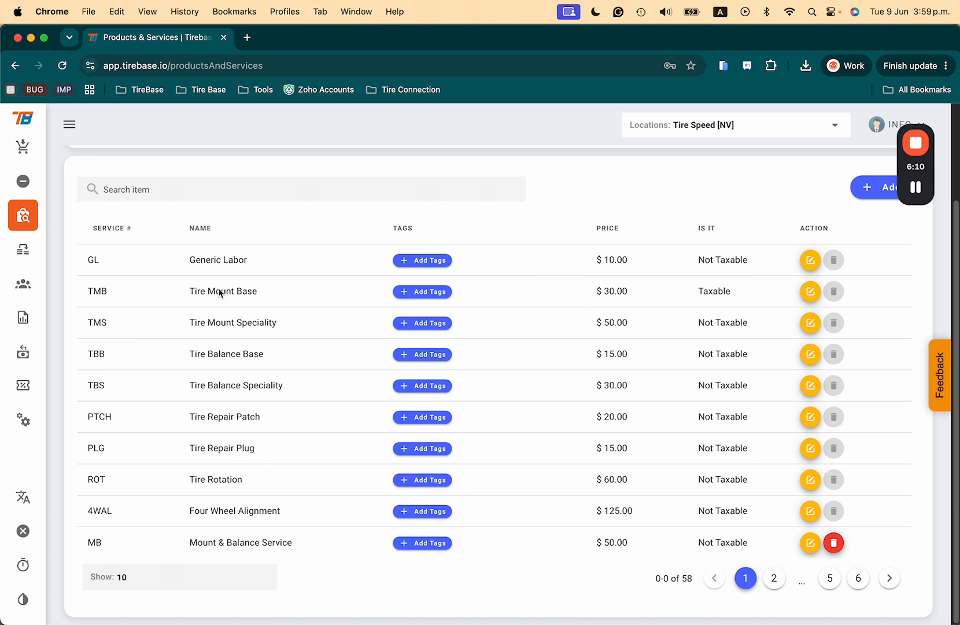
click(810, 260)
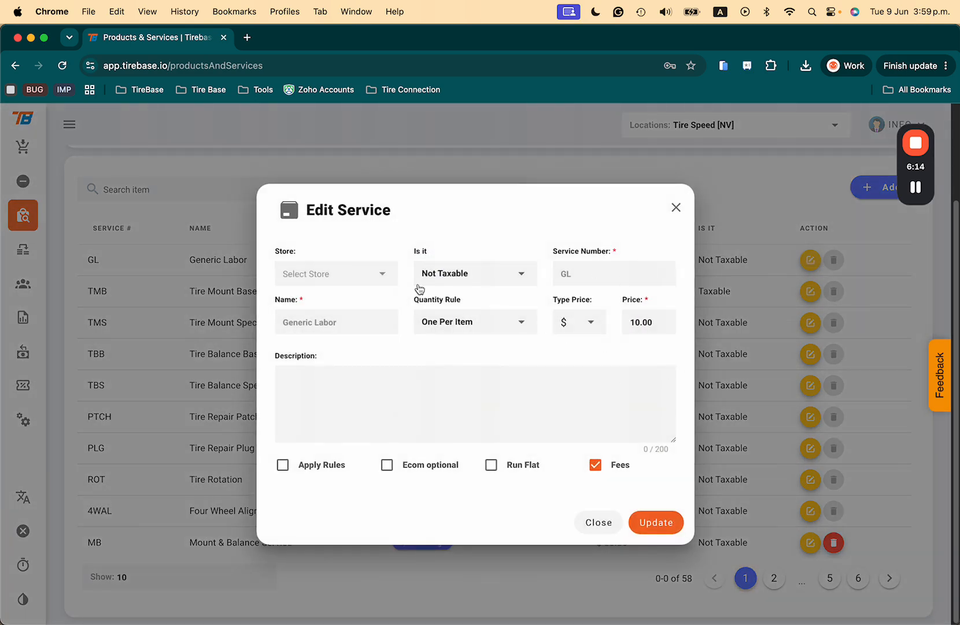
click(599, 527)
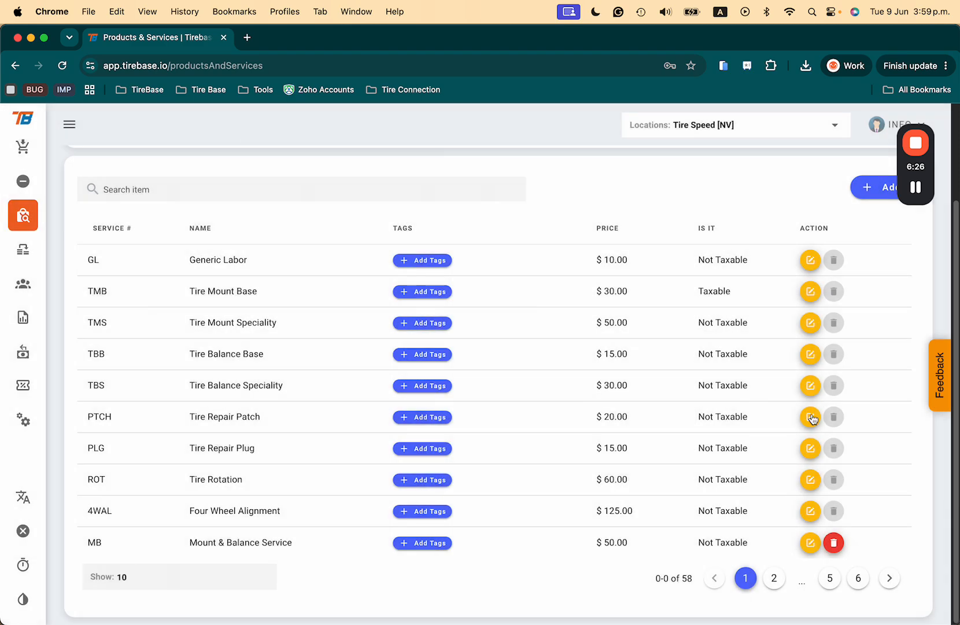
- Open the form for adding a new service and close it without creating one
scroll(813, 423, up, 3)
click(879, 305)
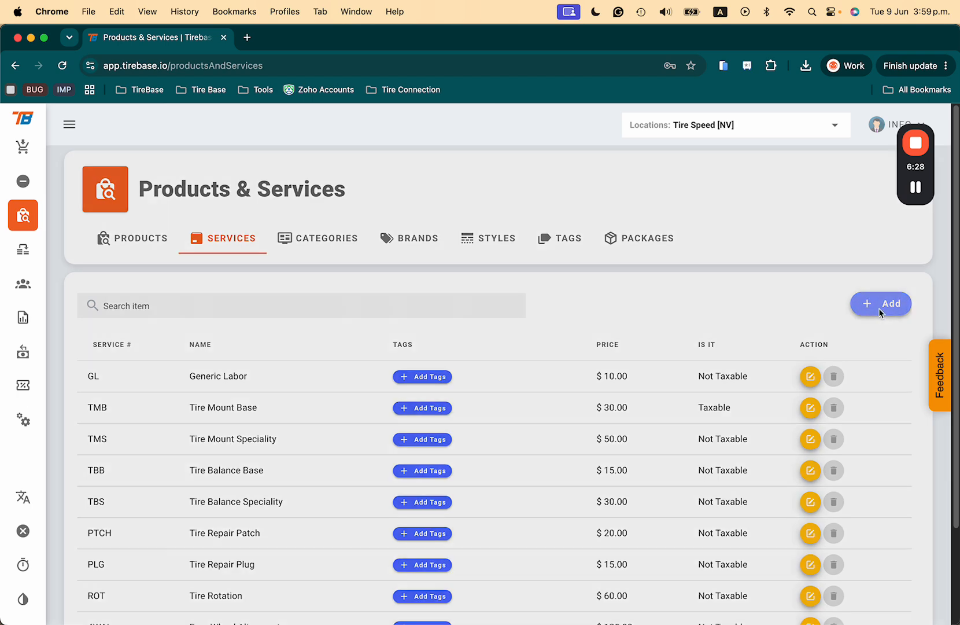
click(602, 531)
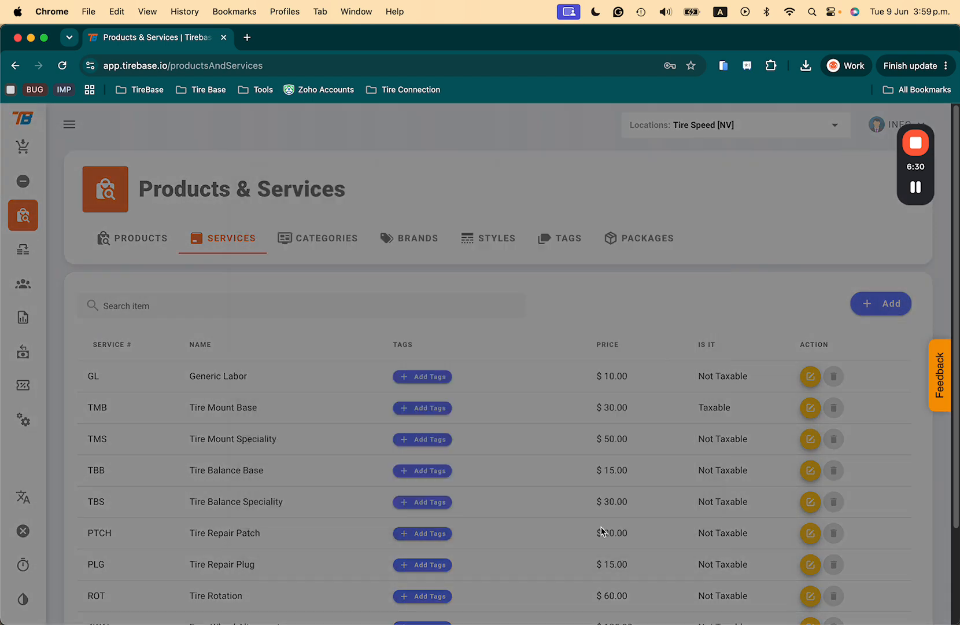
- Display the categories list, look through it, and open the form for adding a category, closing it without saving
click(307, 251)
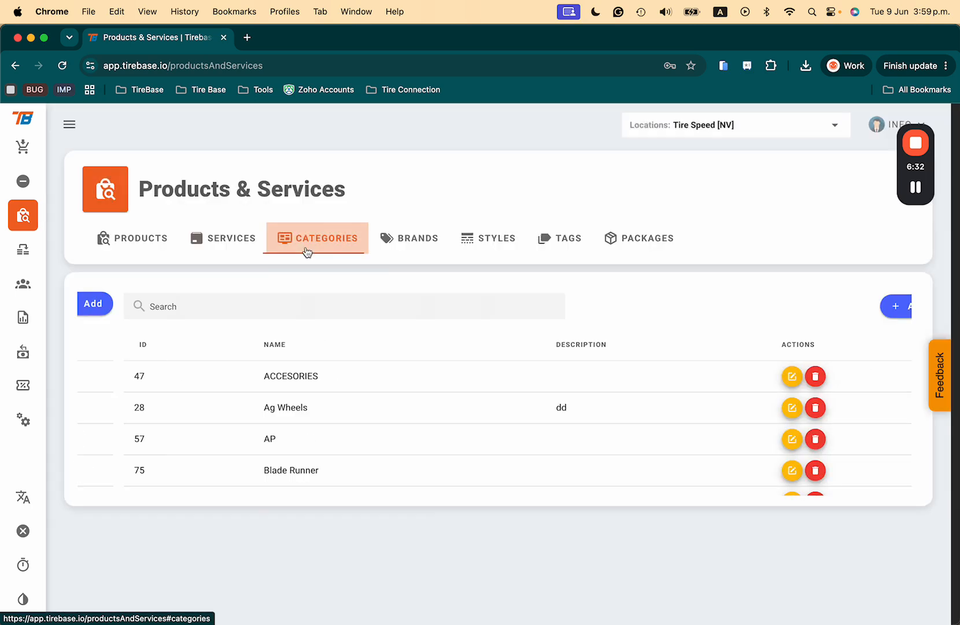
scroll(542, 373, down, 3)
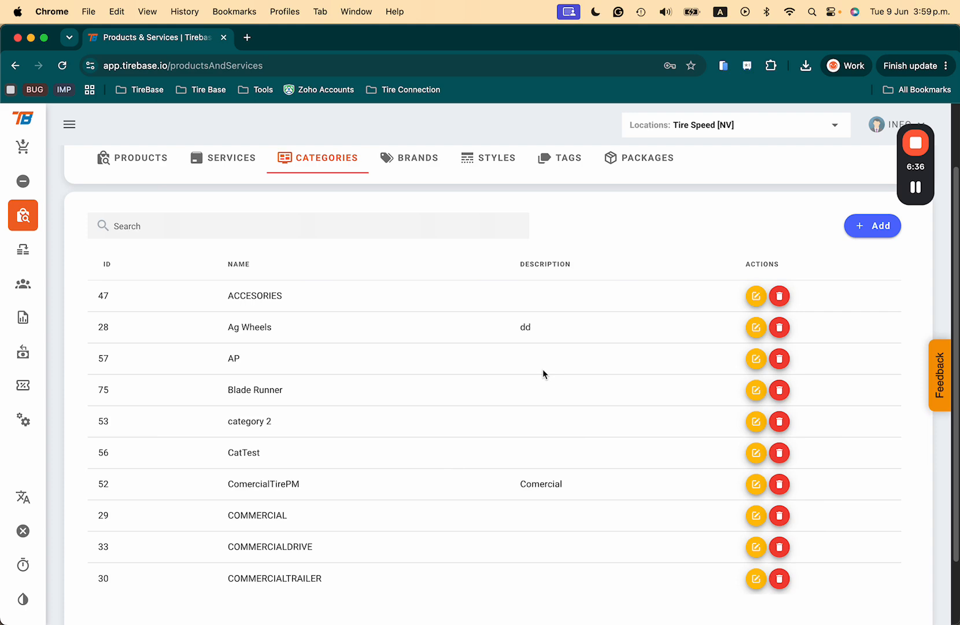
scroll(542, 373, up, 3)
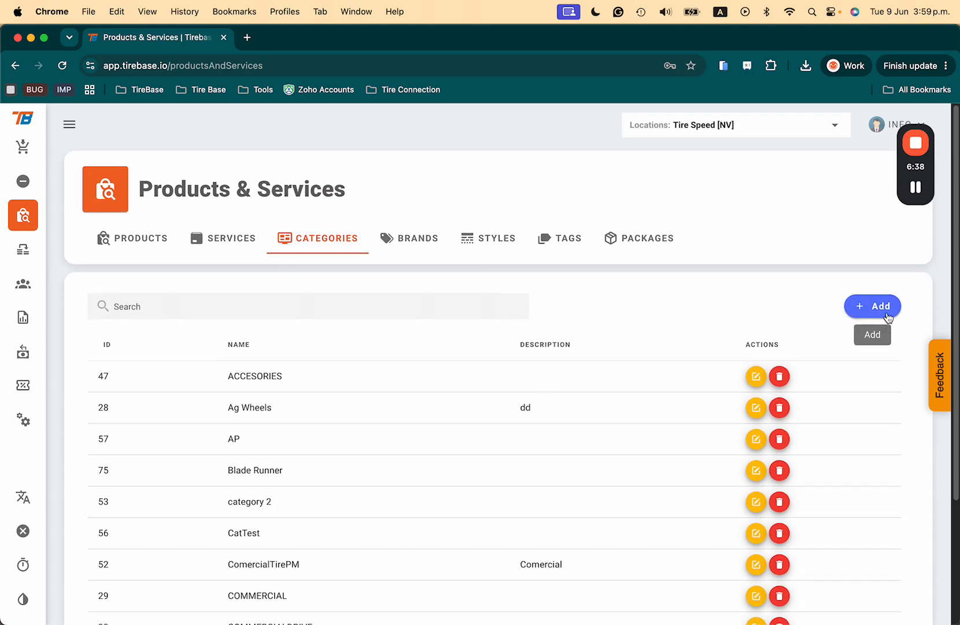
click(868, 306)
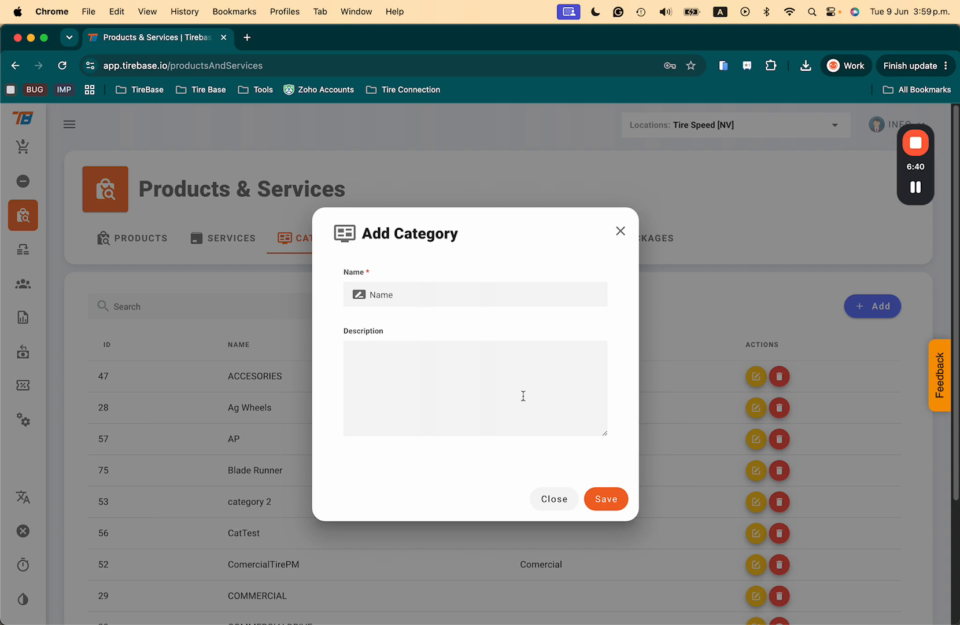
click(554, 501)
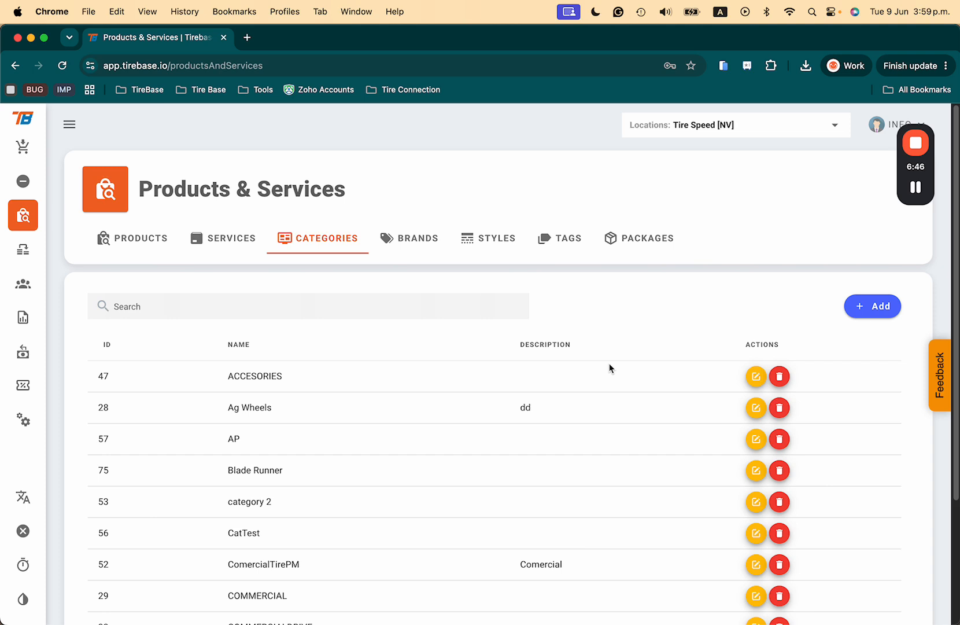
scroll(622, 463, down, 3)
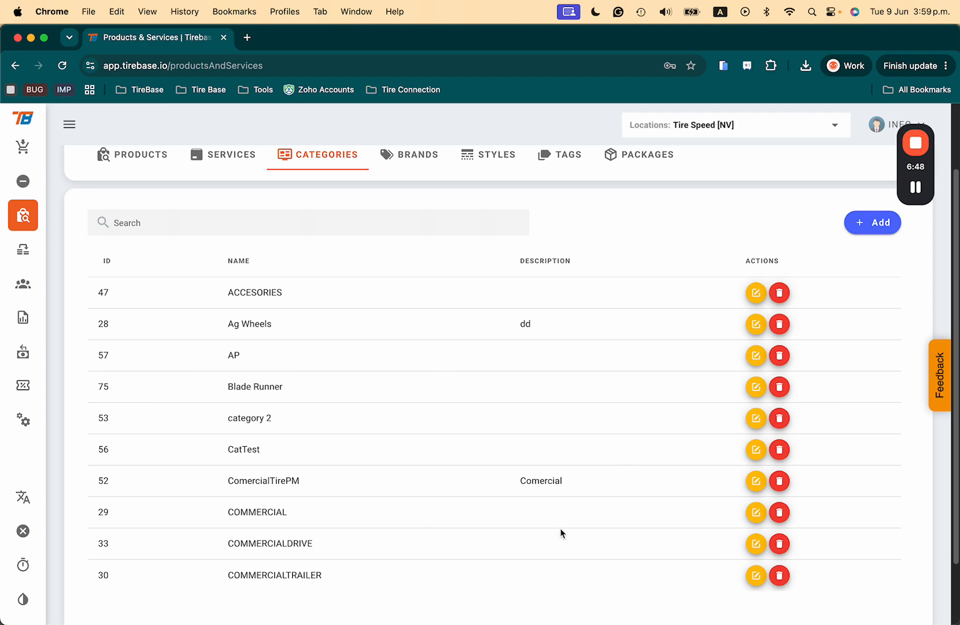
scroll(521, 345, up, 3)
- Display the brands list, switch between its inactive and active brands, and look through the active ones
click(411, 239)
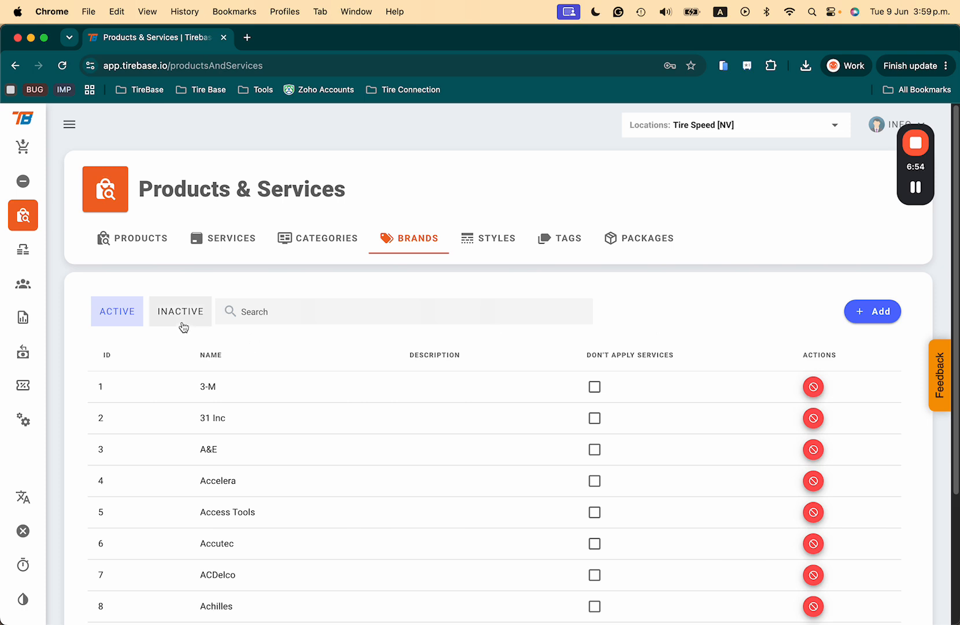
click(158, 315)
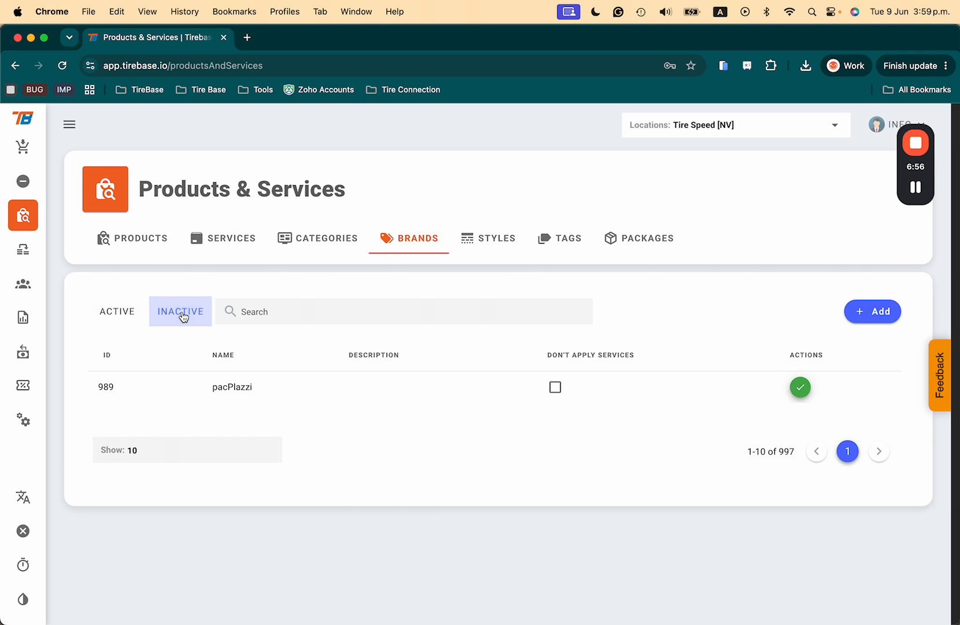
click(122, 312)
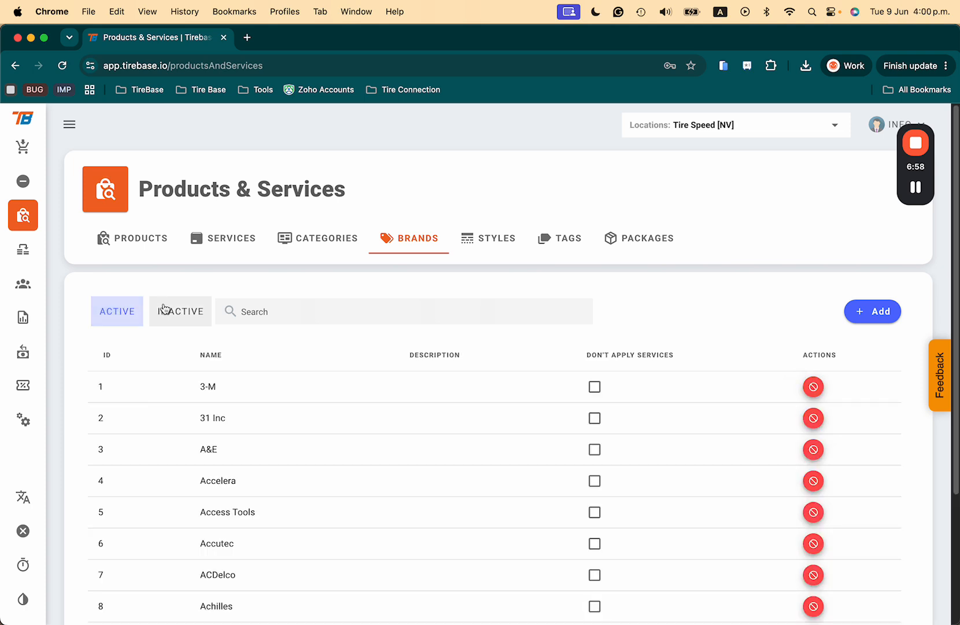
click(166, 311)
click(117, 311)
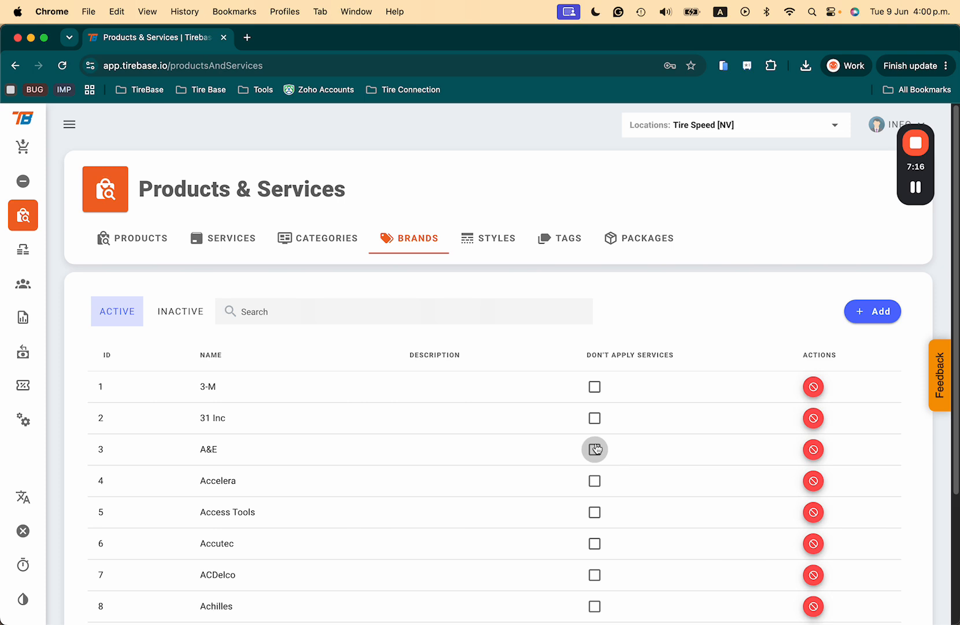
scroll(332, 510, down, 3)
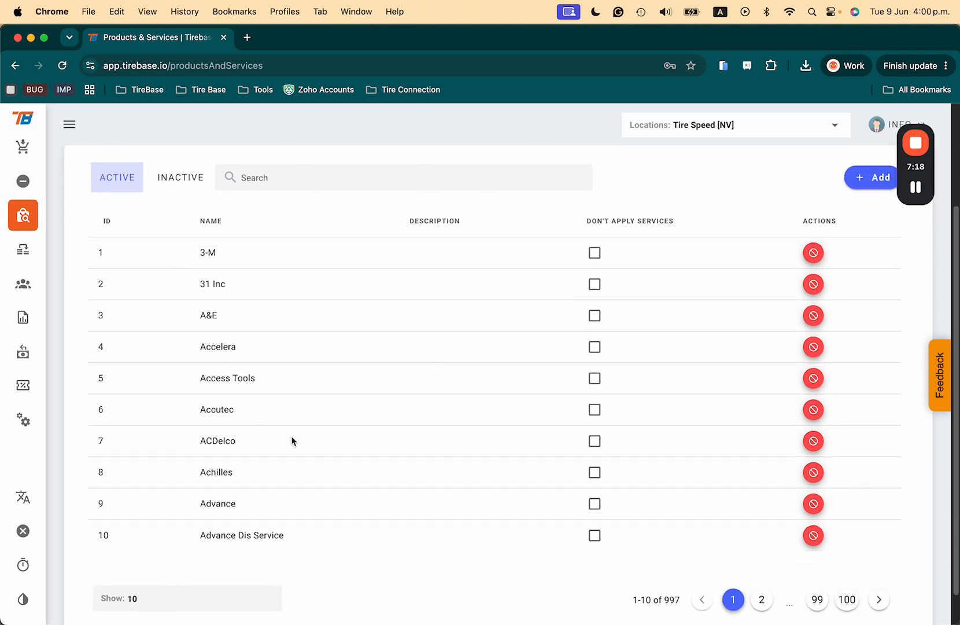
scroll(292, 440, up, 3)
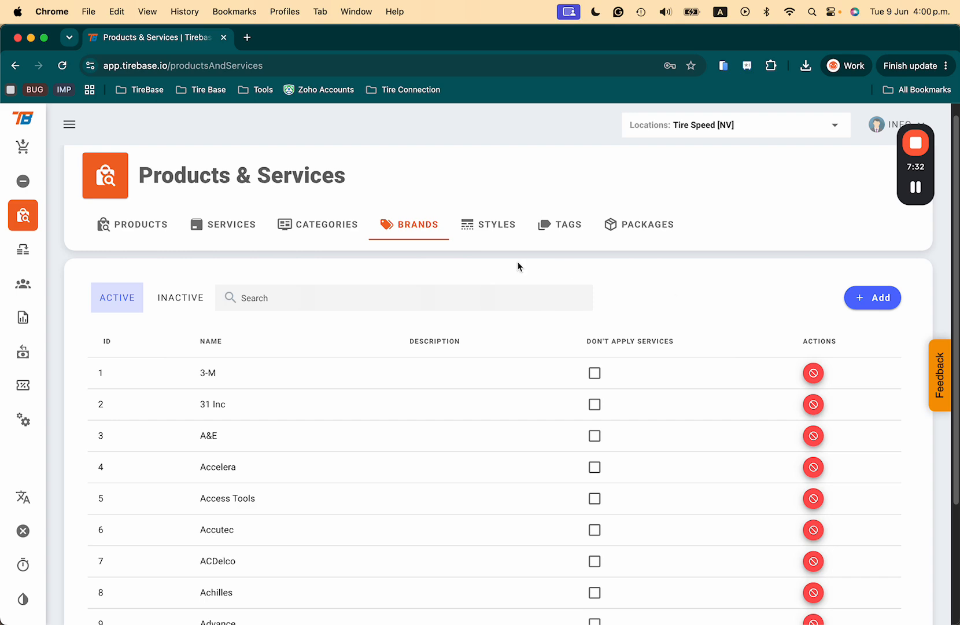
- Display the styles list and inspect the form for adding a style, closing it without saving
click(493, 237)
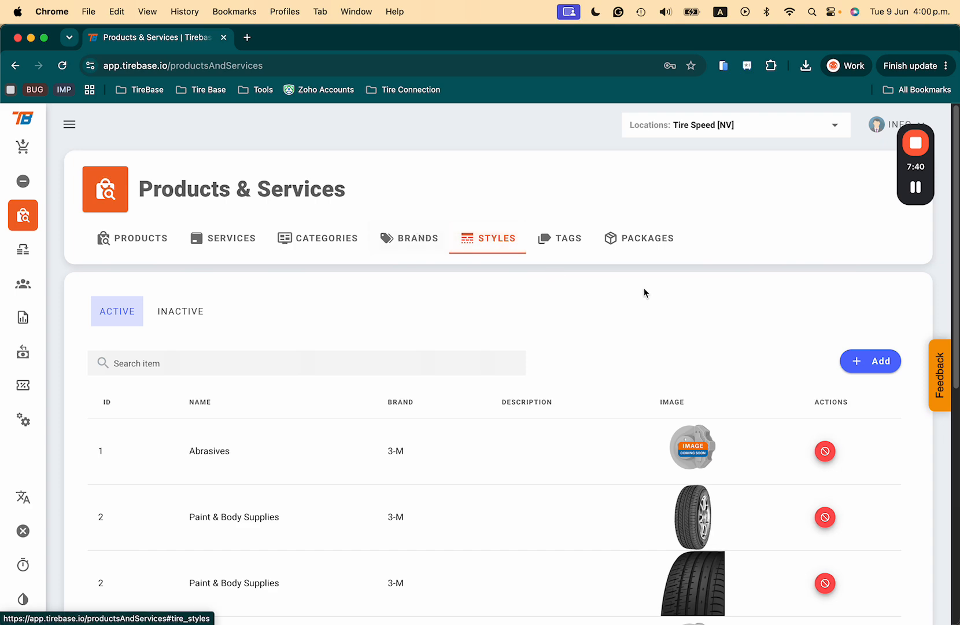
click(874, 360)
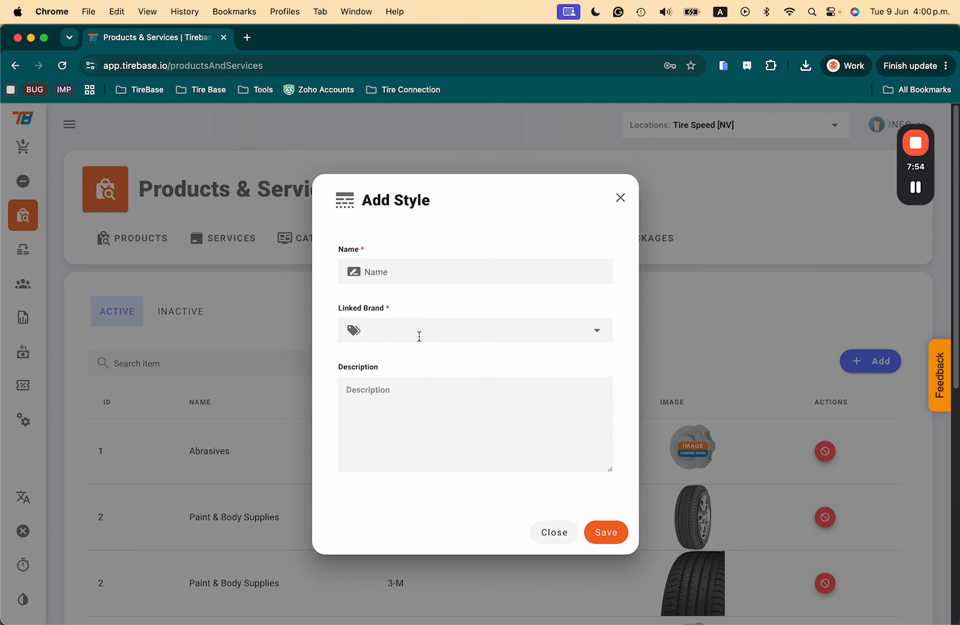
click(621, 198)
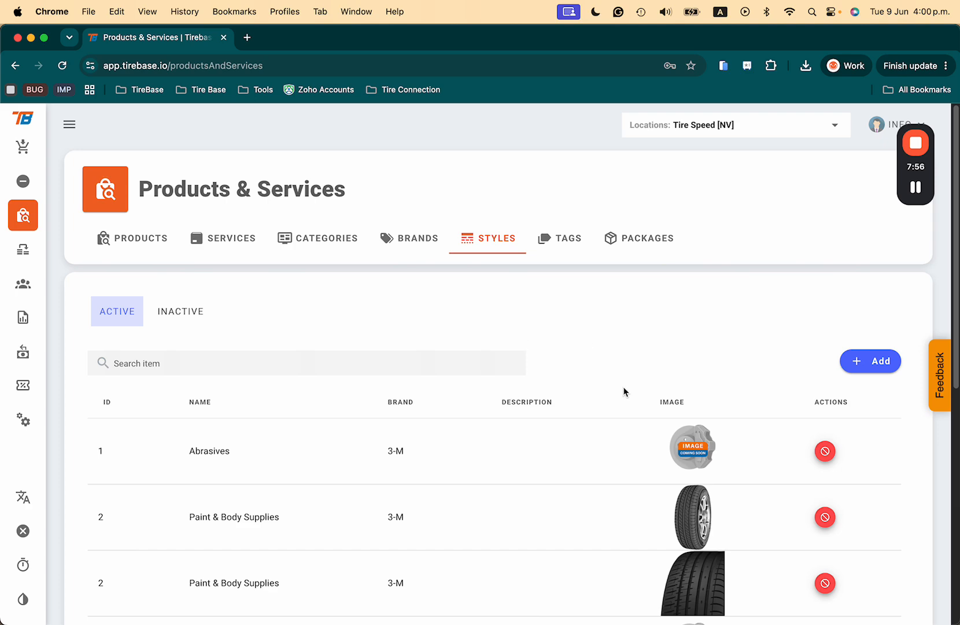
scroll(624, 390, down, 2)
scroll(690, 339, up, 2)
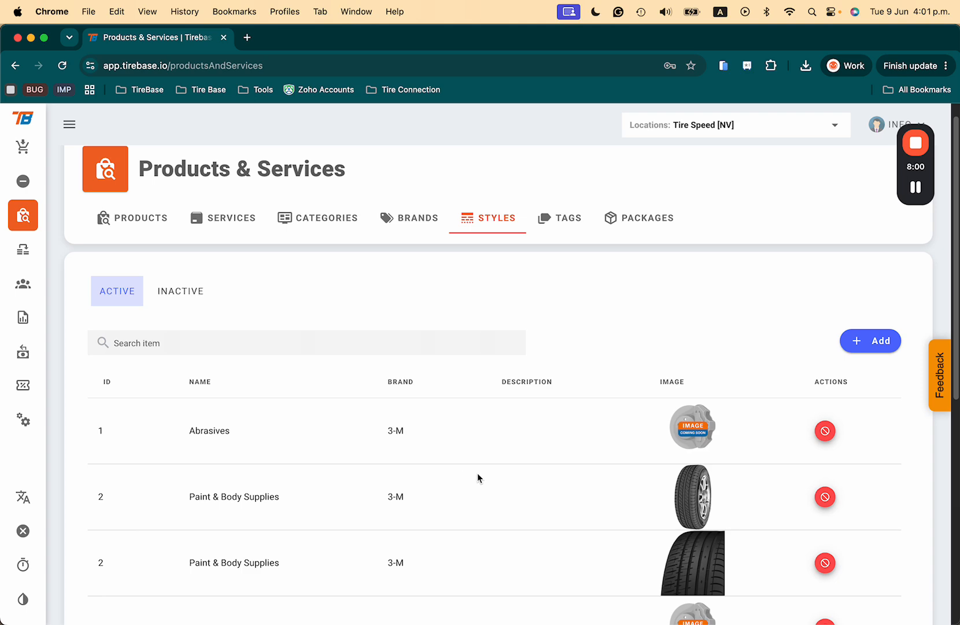
- Inspect the computer upload option for the Abrasives style's image and close the image dialog without uploading
scroll(478, 474, down, 2)
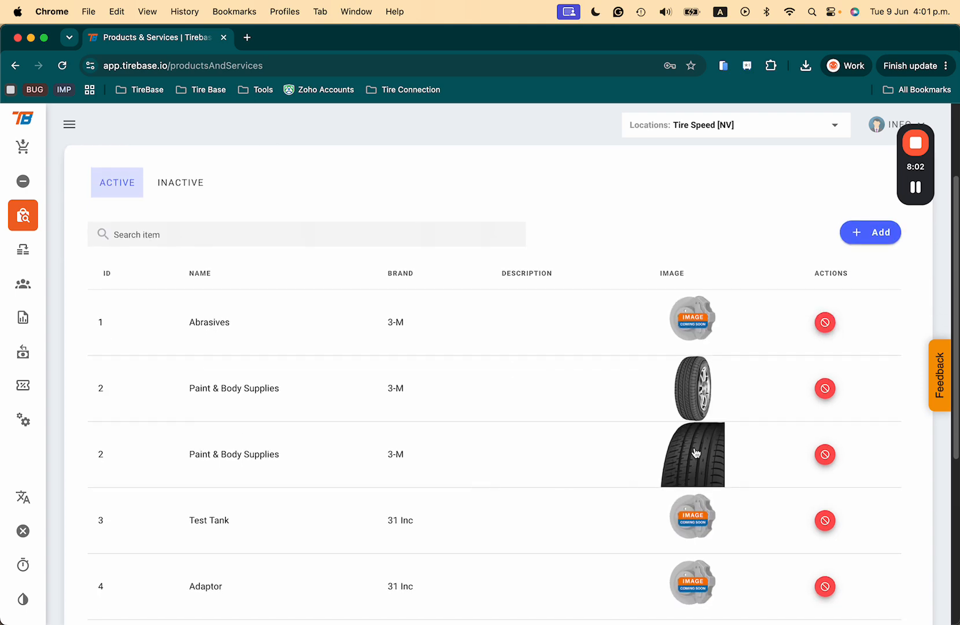
click(689, 330)
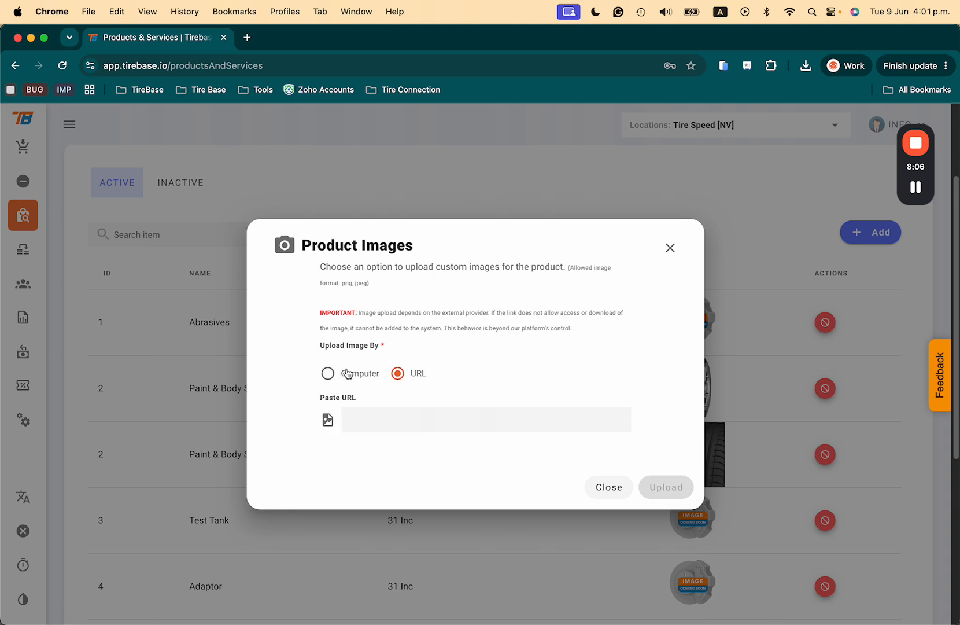
click(338, 373)
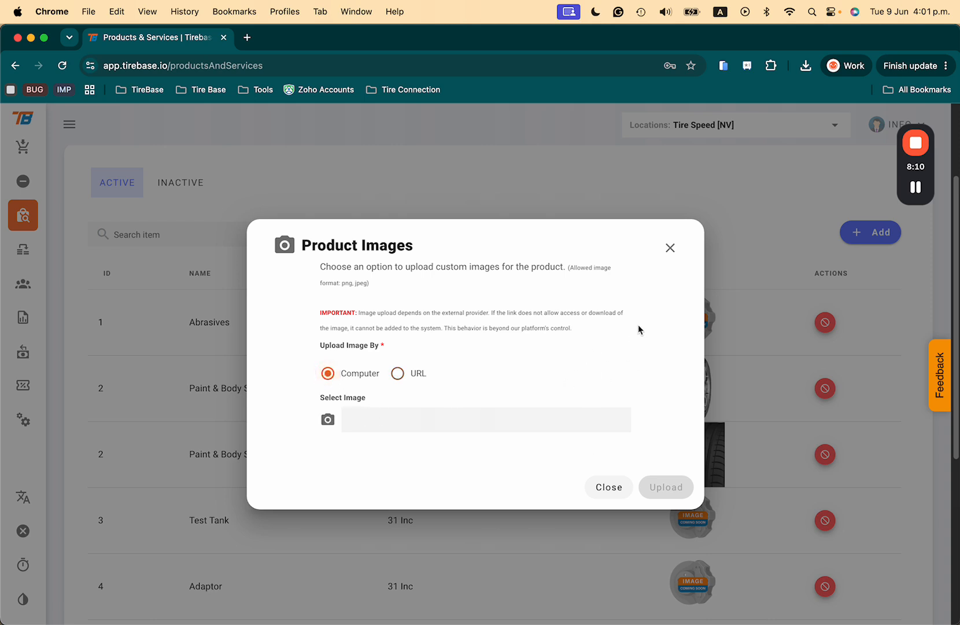
click(671, 249)
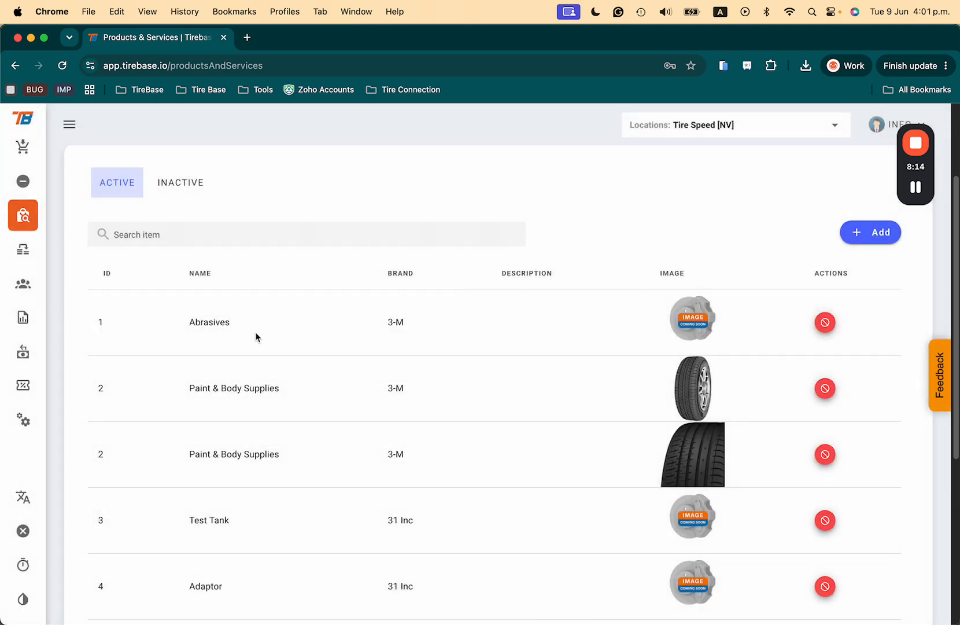
double_click(200, 332)
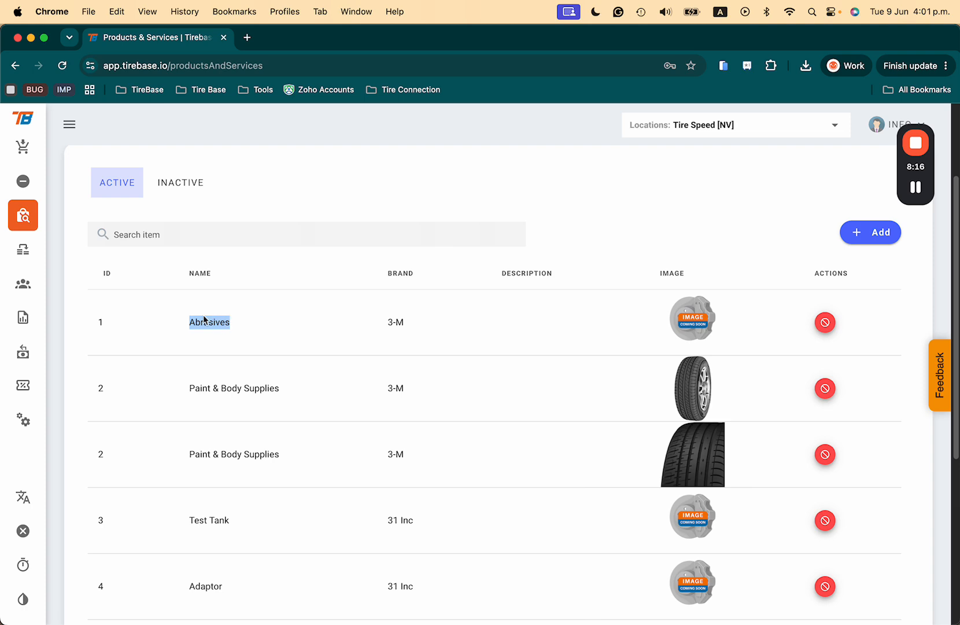
scroll(279, 342, up, 3)
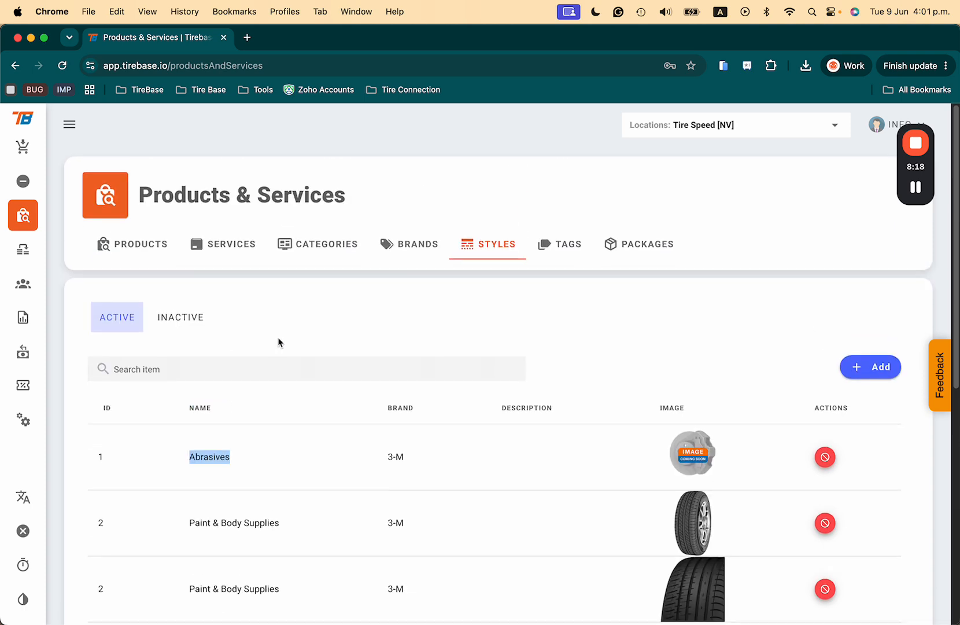
- Display the tags list and open the form for adding a tag, closing it without saving
click(569, 240)
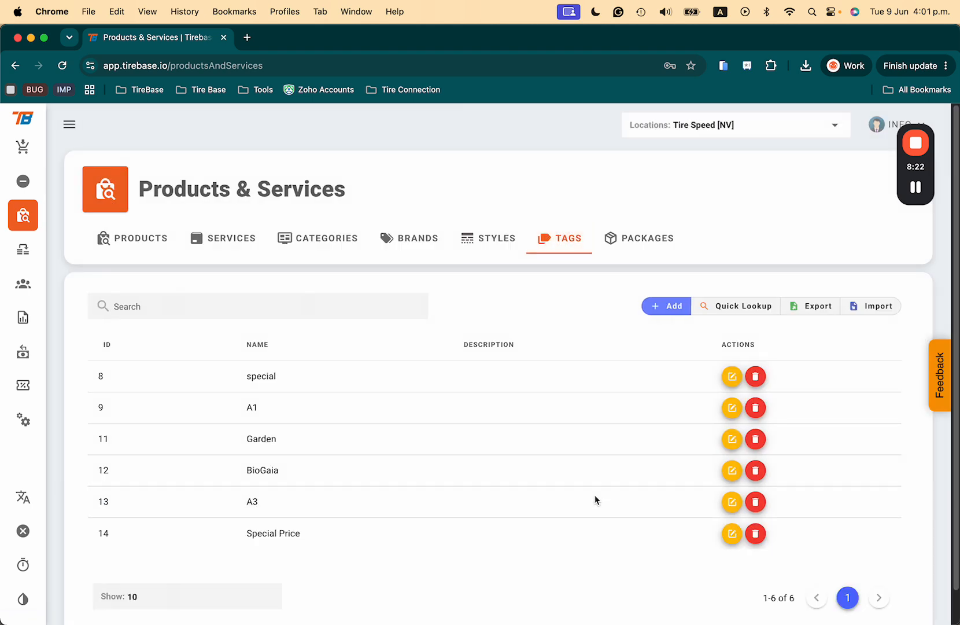
click(669, 307)
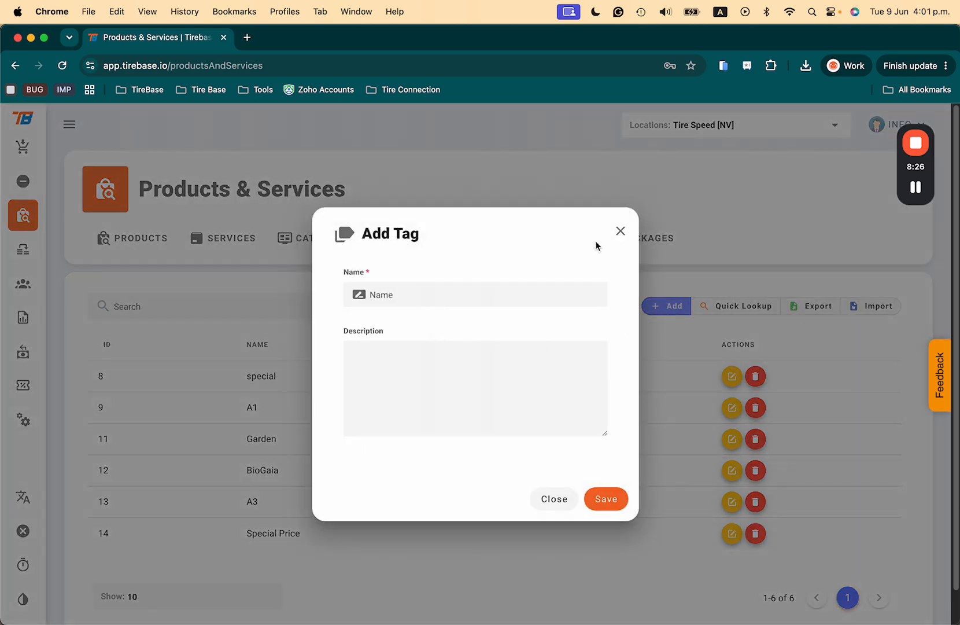
click(618, 235)
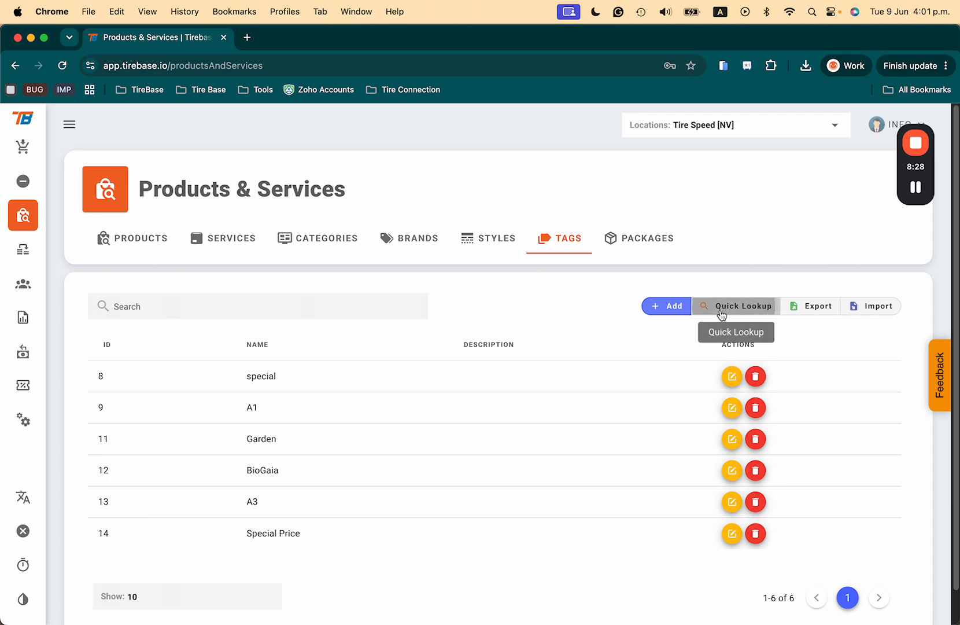
- Open the tags' Quick Lookup and search it for products matching "ags"
click(721, 313)
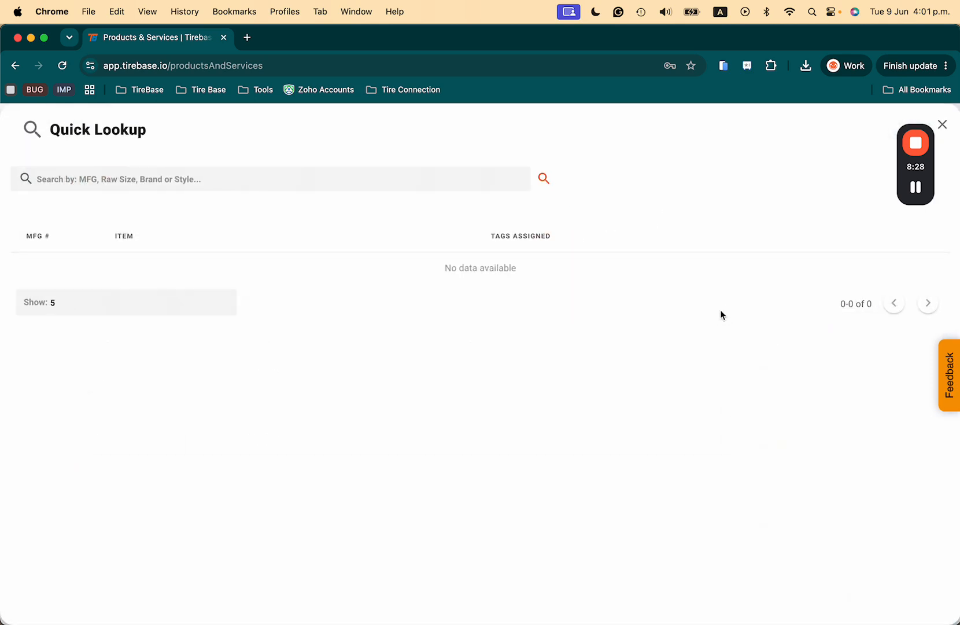
click(276, 175)
text(ags)
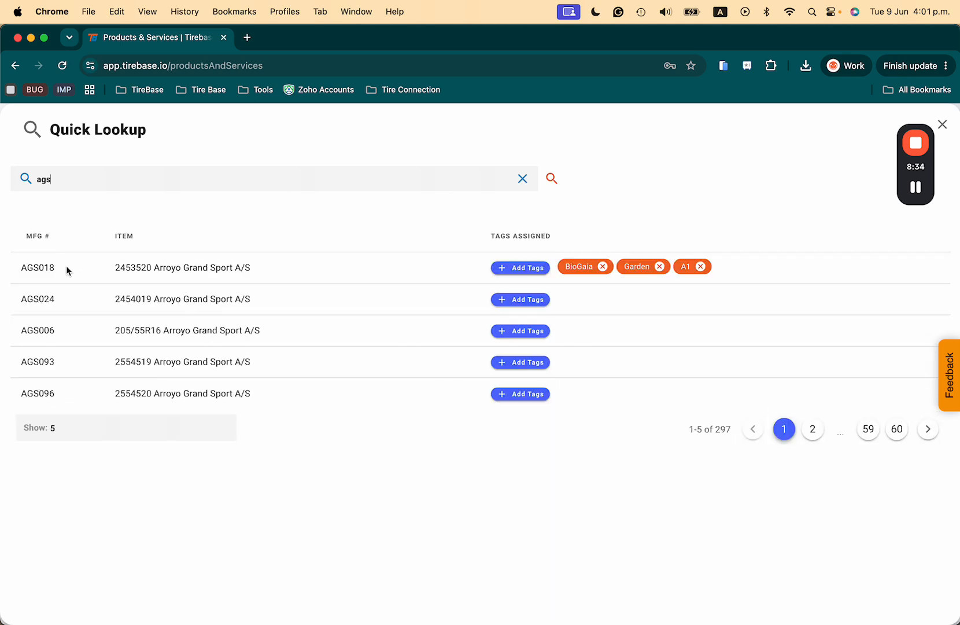
- Assign the tags A1, BioGaia and Garden to product AGS024, 2454019 Arroyo Grand Sport A/S, and confirm the assignment
click(520, 300)
click(474, 364)
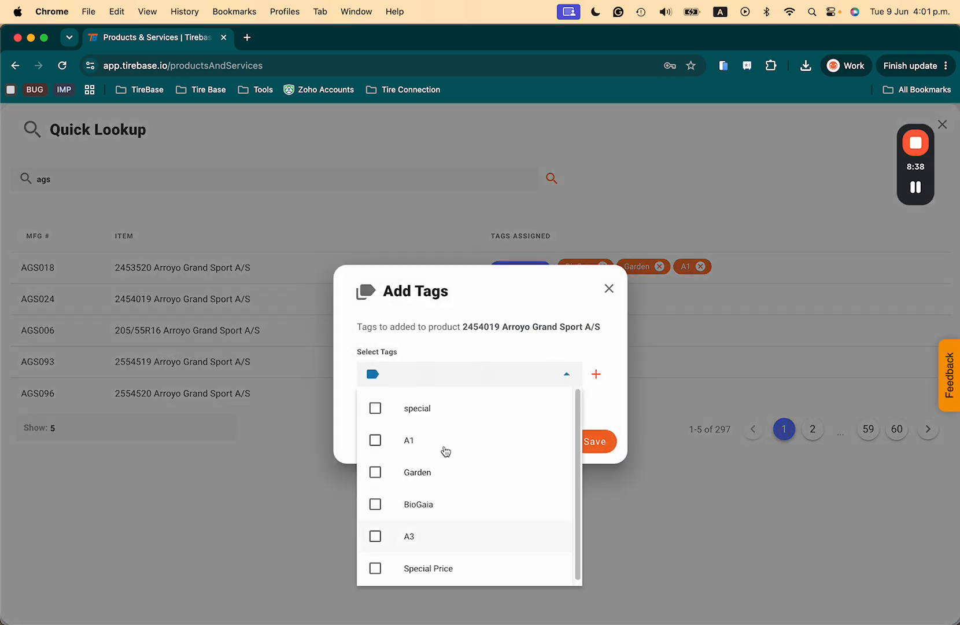
click(375, 440)
click(374, 504)
click(375, 472)
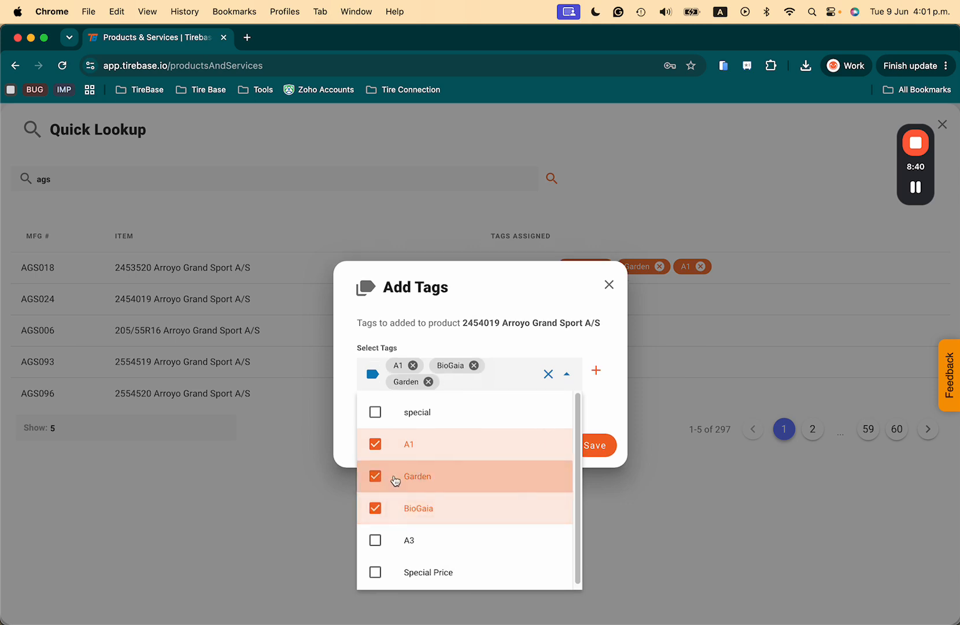
click(604, 405)
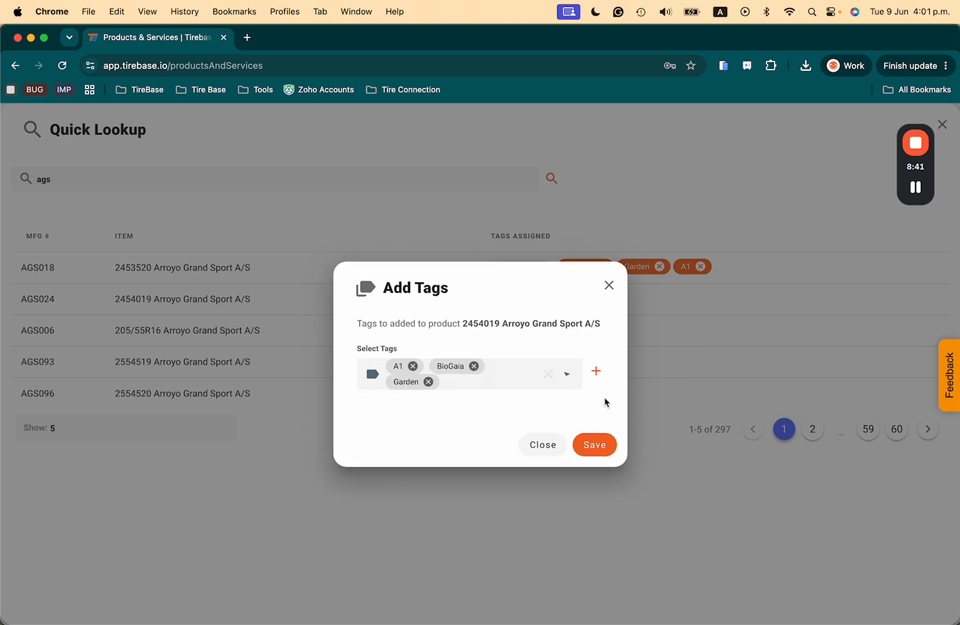
click(591, 441)
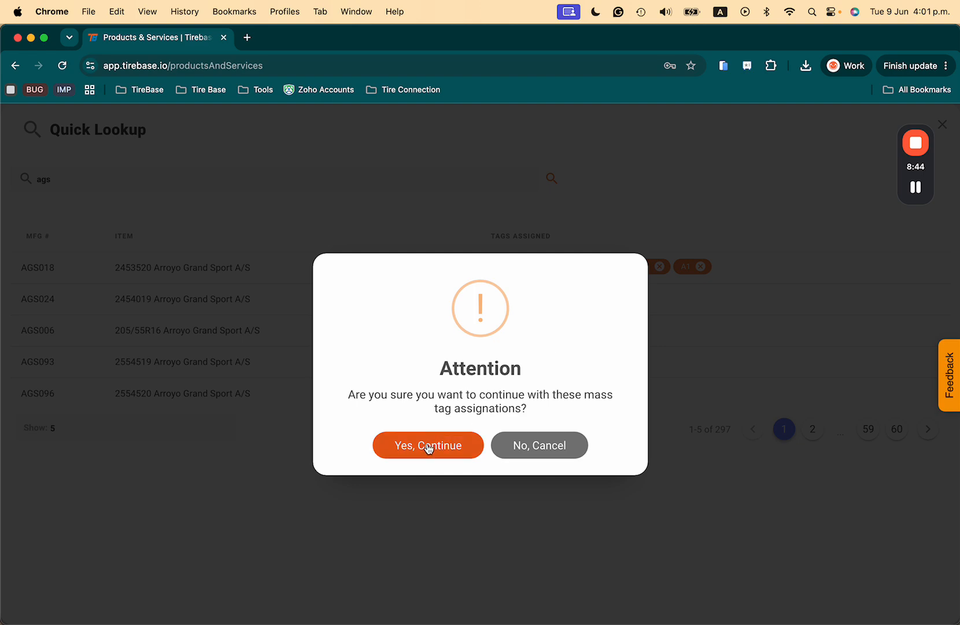
click(428, 447)
click(461, 438)
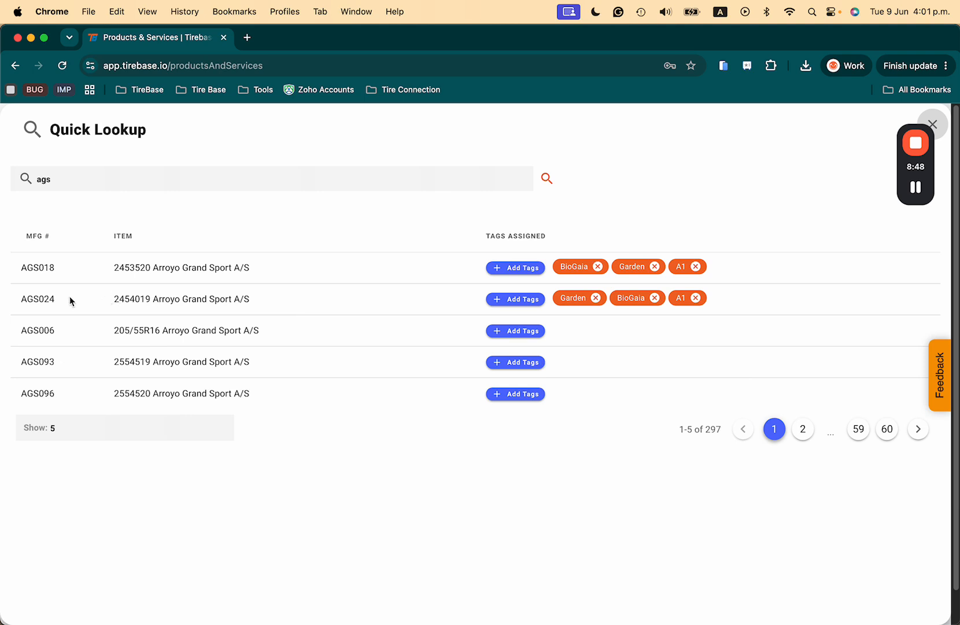
- Copy the product number AGS024, search for it on the Products page in a duplicate browser tab, and check its assigned tags
double_click(34, 293)
key(cmd+c)
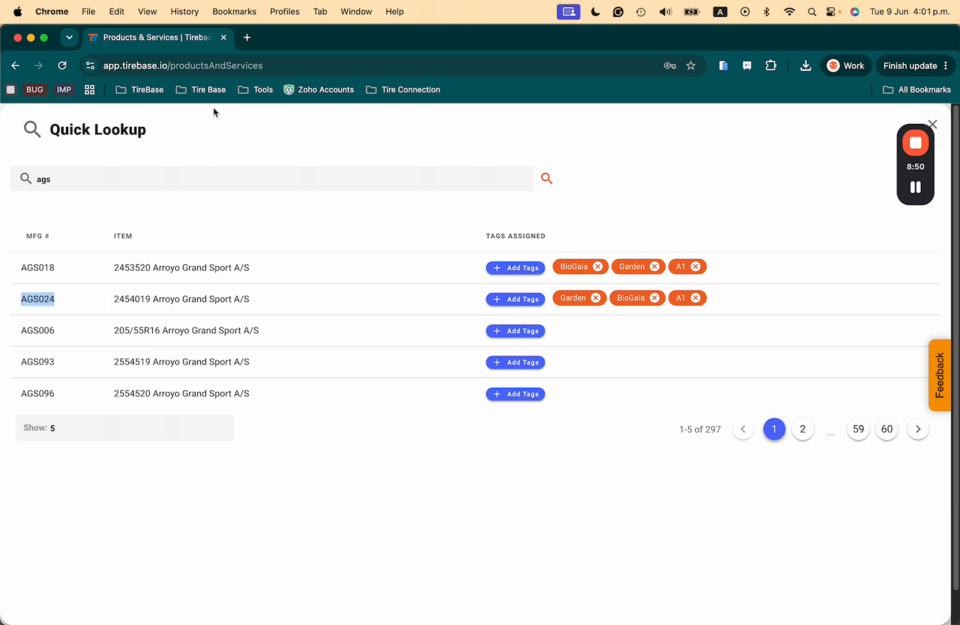
right_click(177, 41)
click(230, 121)
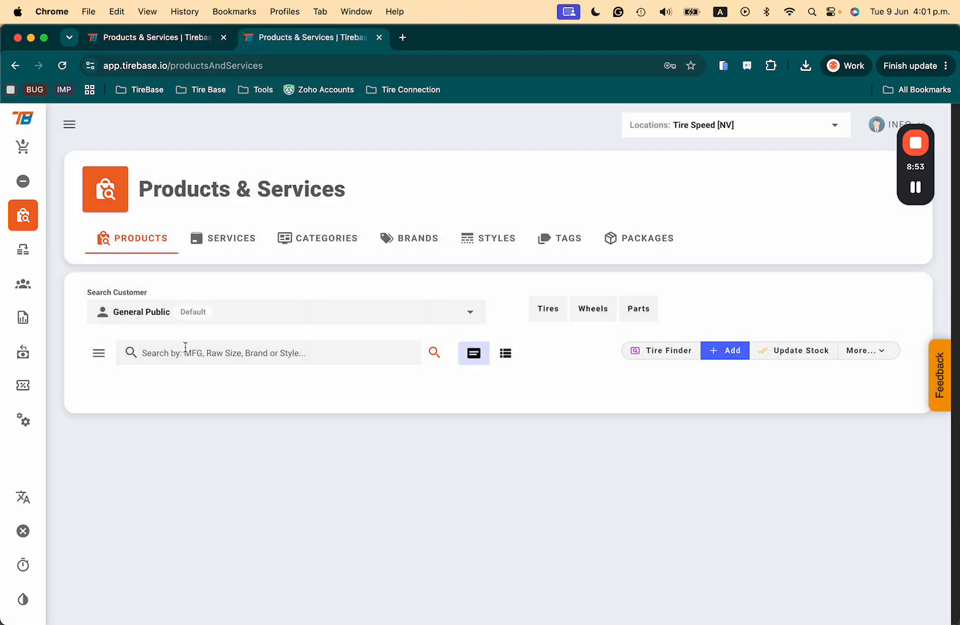
click(185, 347)
key(cmd+v)
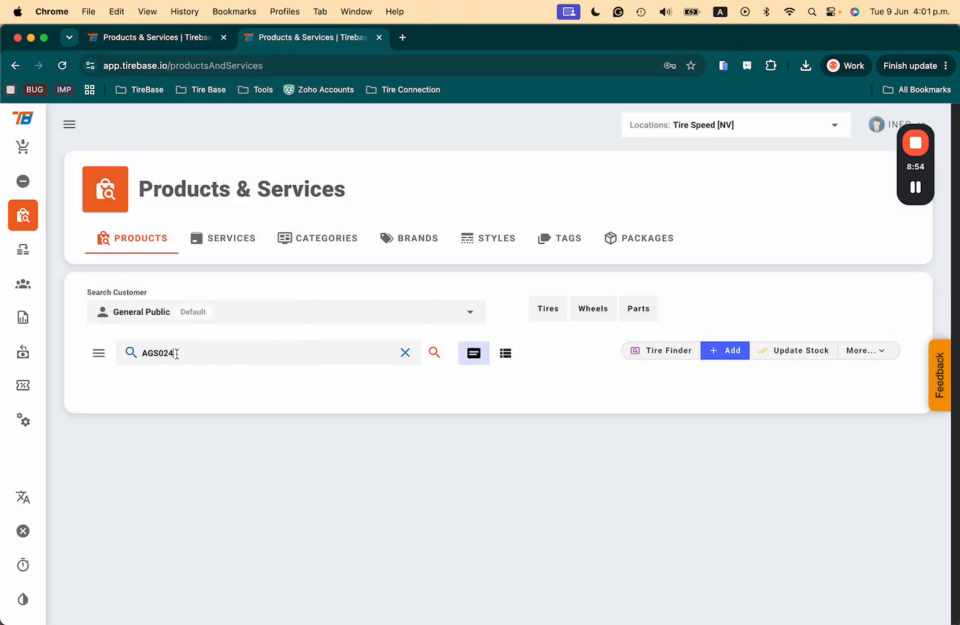
key(Return)
scroll(422, 509, down, 3)
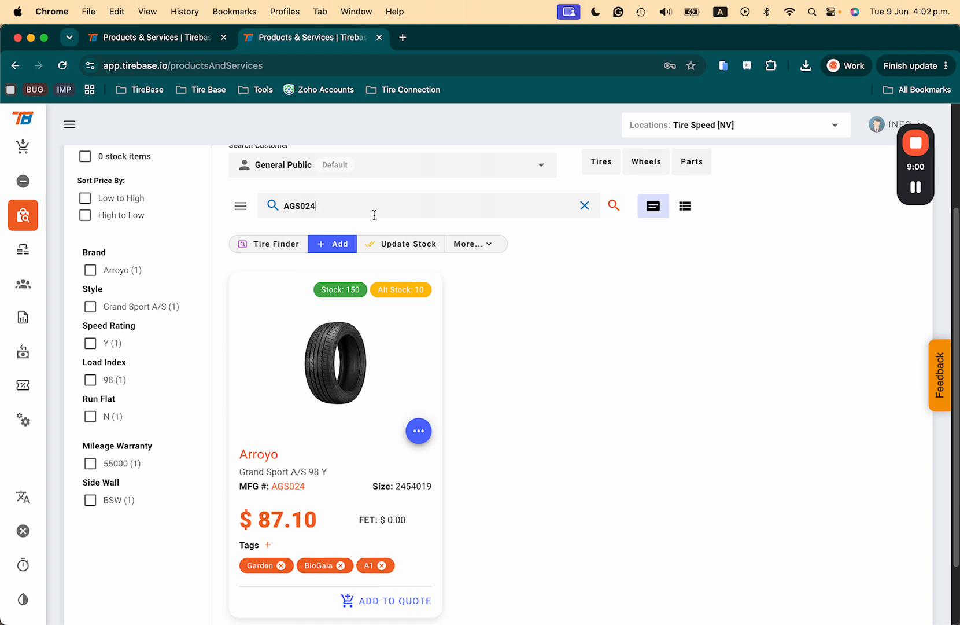
- Return to the original browser tab, close the Quick Lookup and review the tags list
click(178, 42)
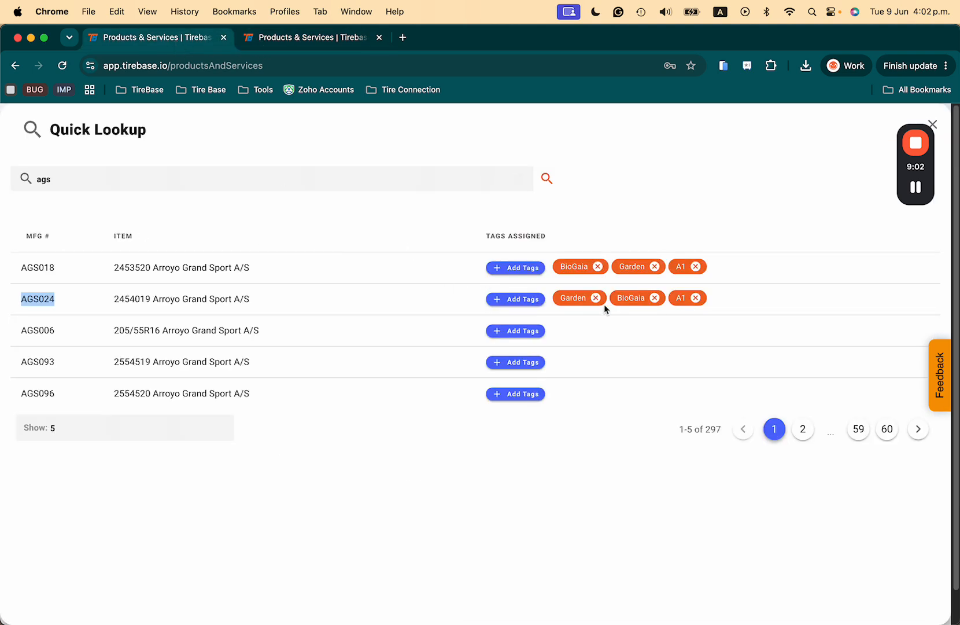
click(934, 124)
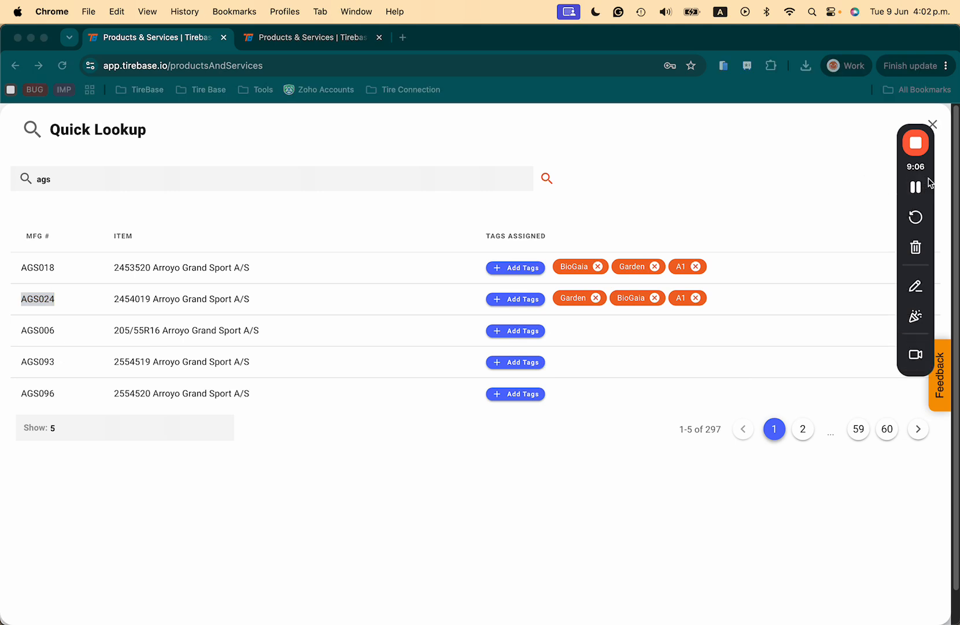
click(934, 139)
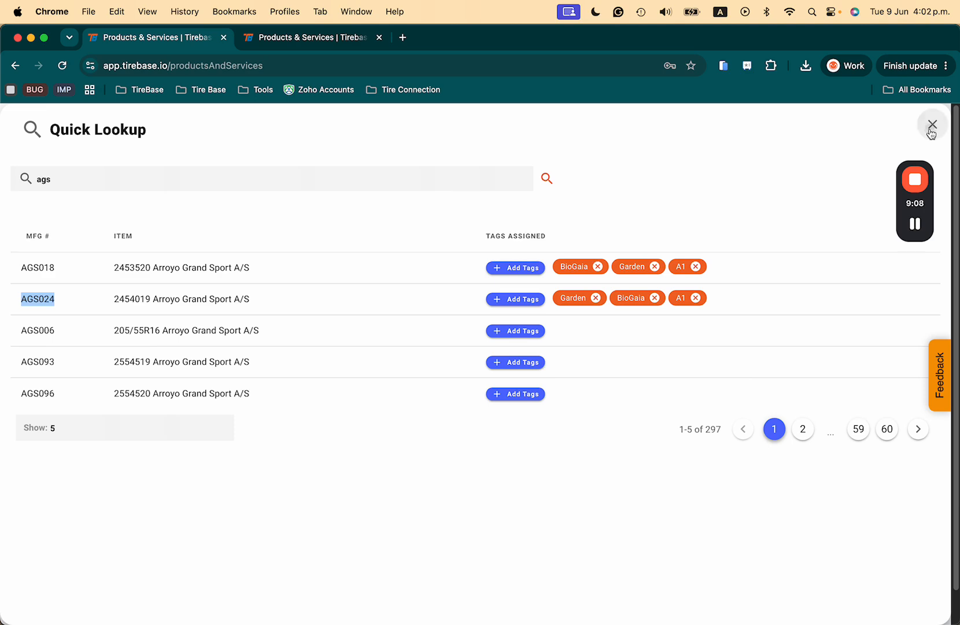
click(933, 125)
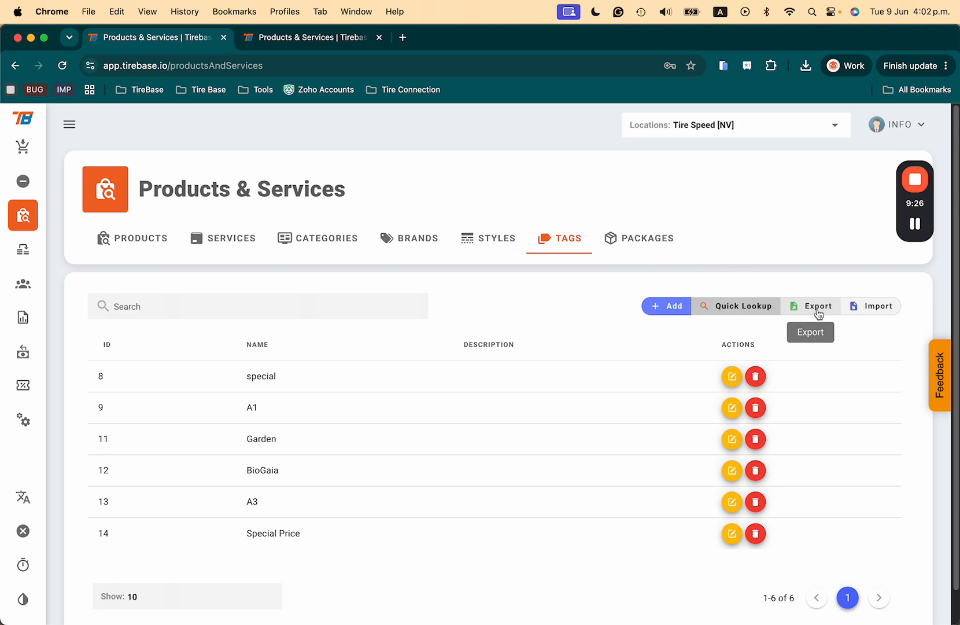
scroll(511, 519, down, 1)
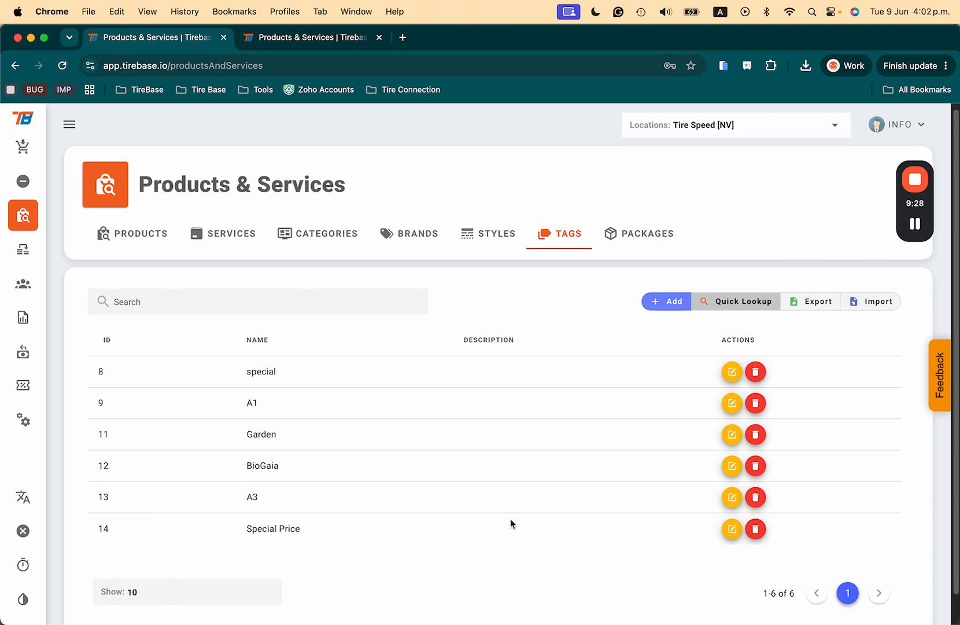
scroll(510, 519, up, 1)
- Start a new package in the Packages section with code PCKG1 and name "Package One test"
click(637, 250)
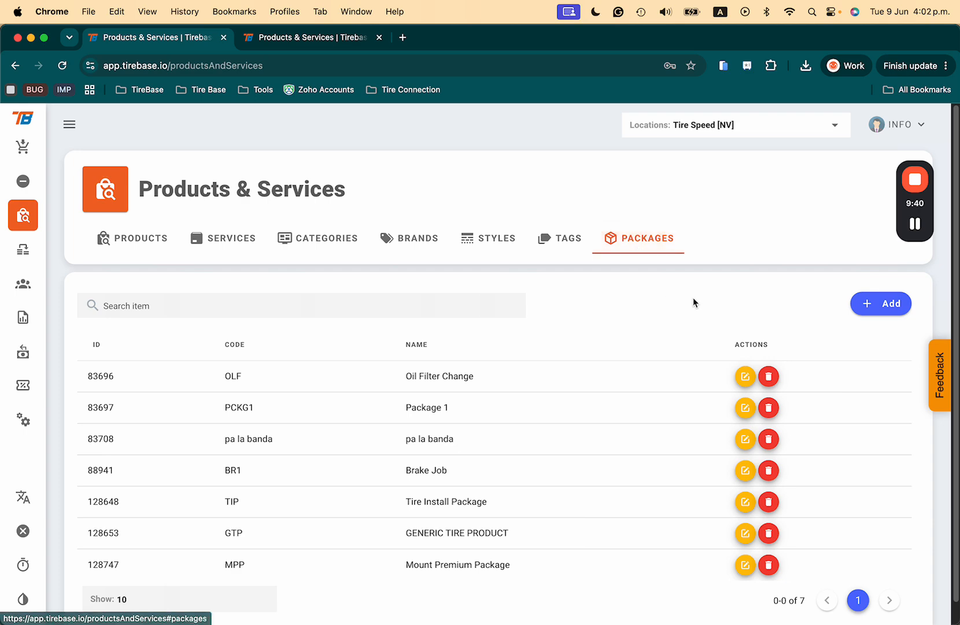
click(886, 309)
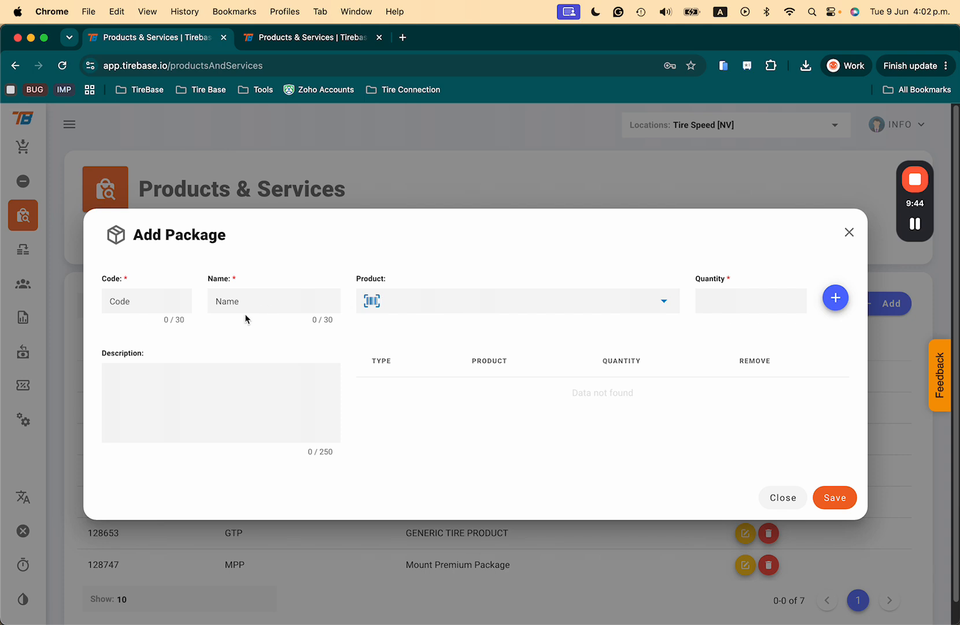
click(165, 304)
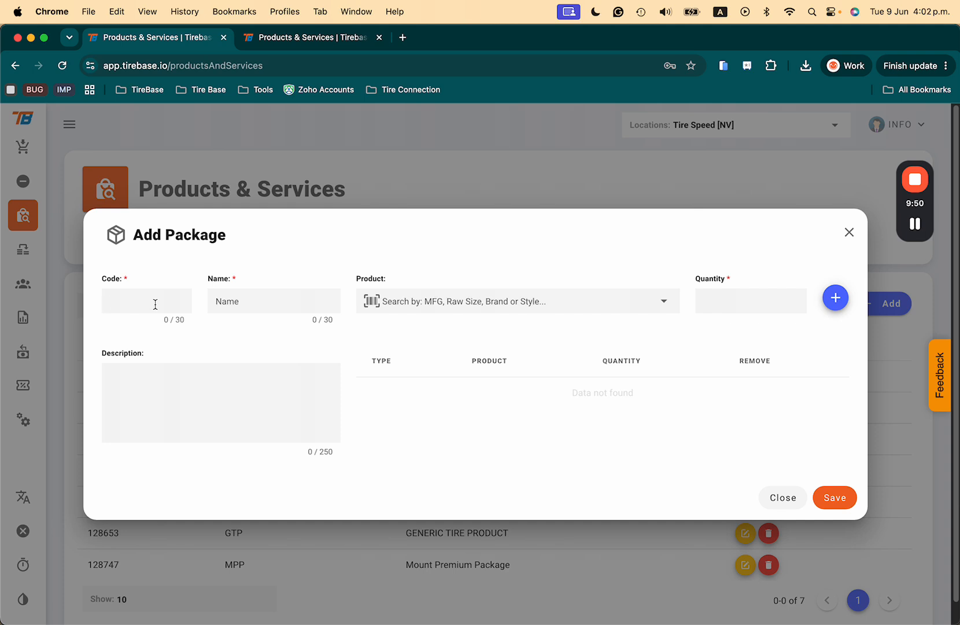
text(PCKG1)
click(256, 293)
text(Package One test)
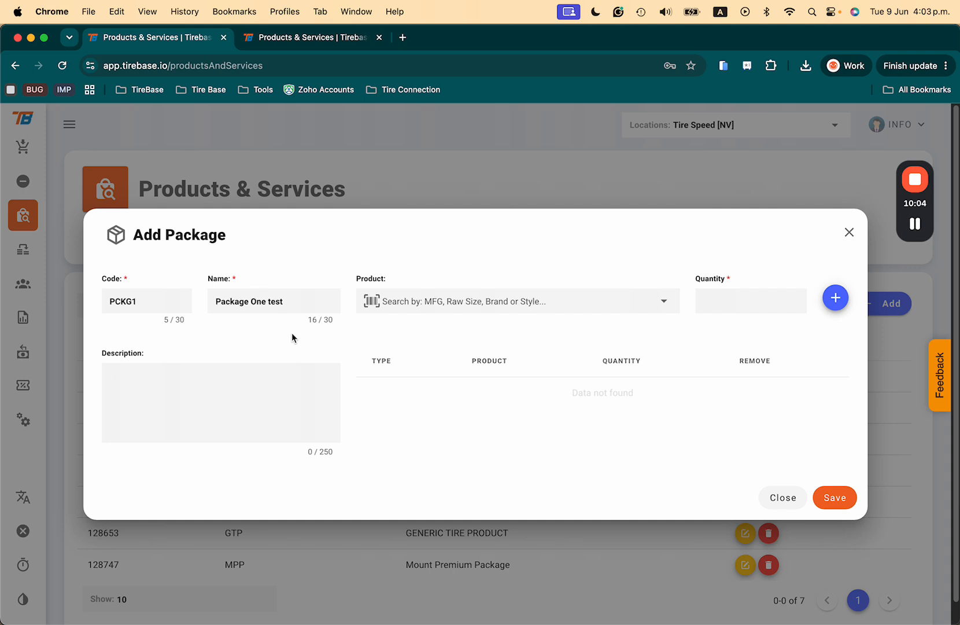
- Search products for 2055516 and add the 205/55R16 Arroyo Eco Pro H/T to the package with quantity 2
click(462, 300)
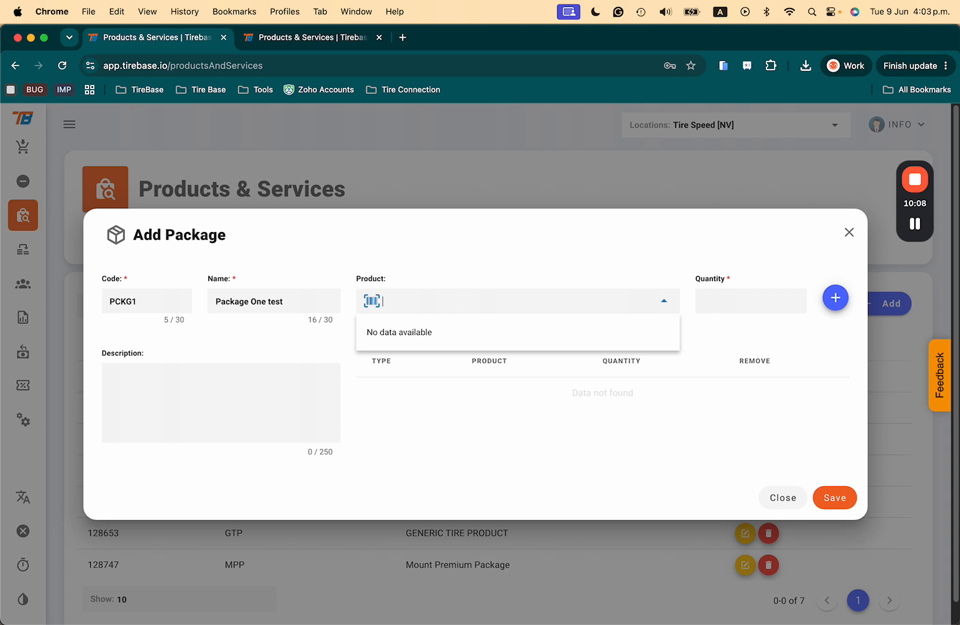
text(2055516)
click(576, 341)
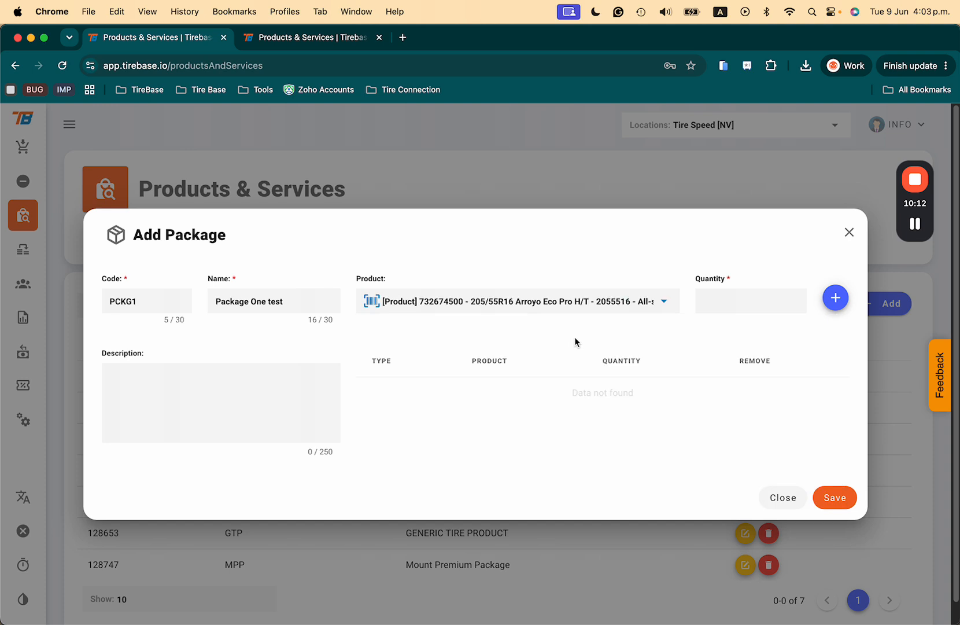
click(736, 302)
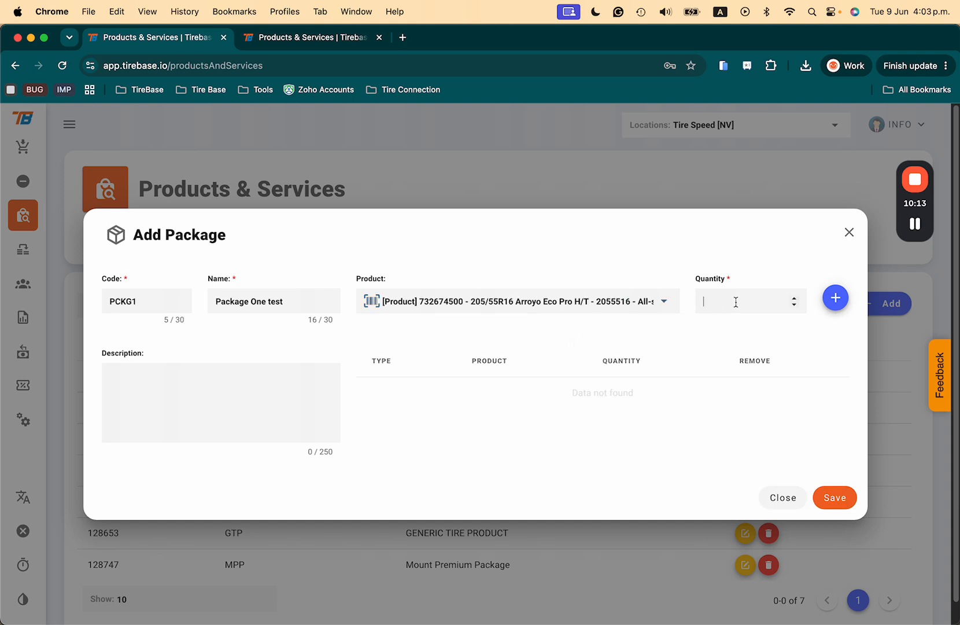
click(835, 298)
- Search for "mount" and add the TMS - Tire Mount Speciality labor to the package with quantity 2
click(521, 304)
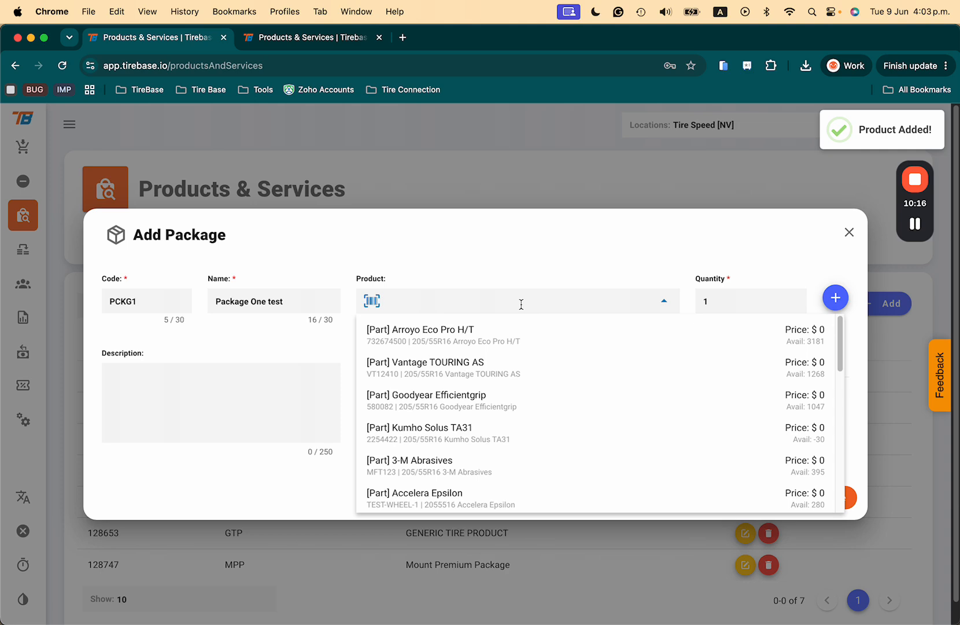
text(mount)
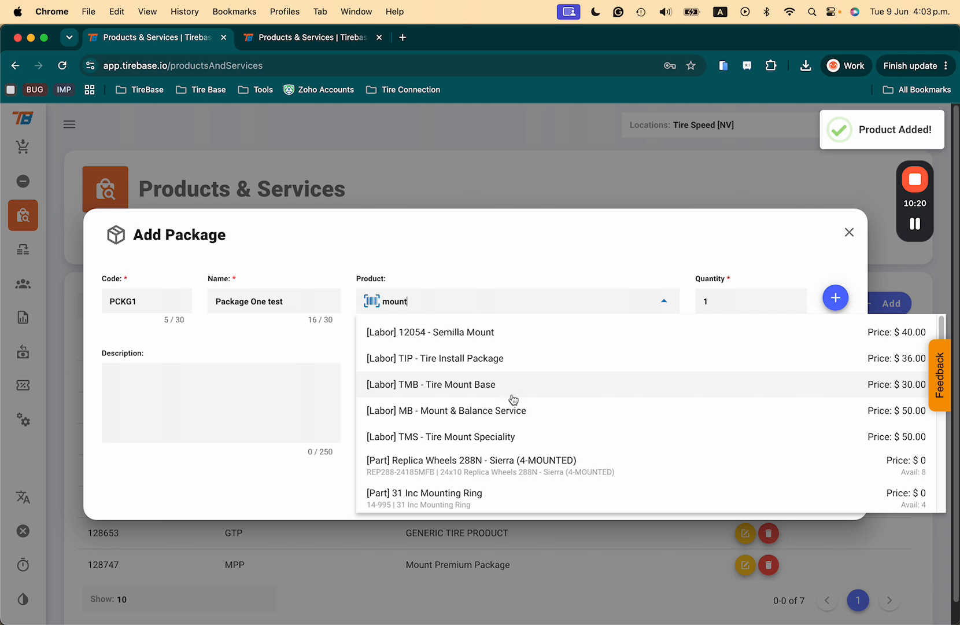
click(483, 436)
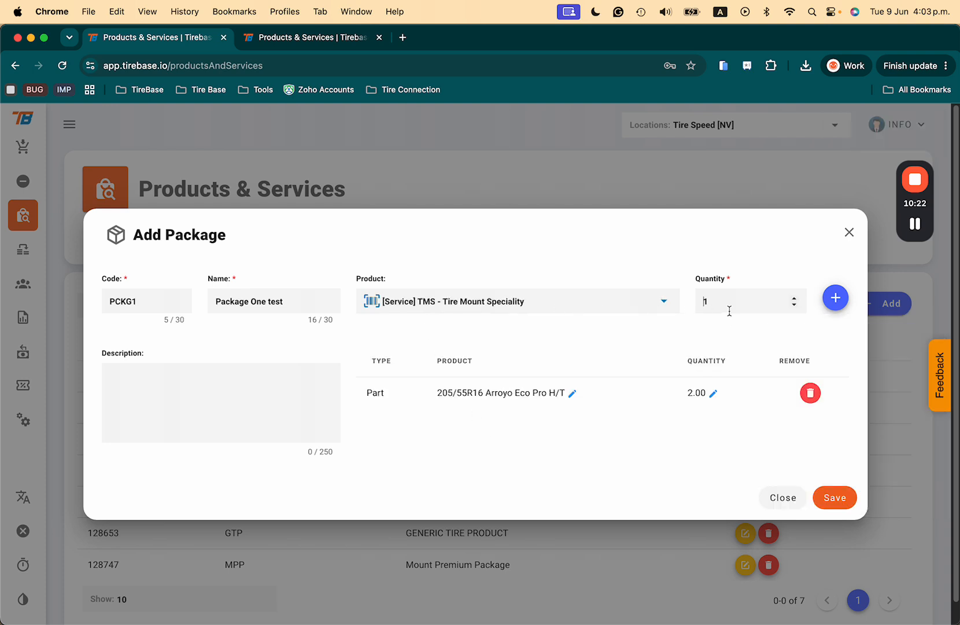
key(Delete)
text(2)
click(829, 301)
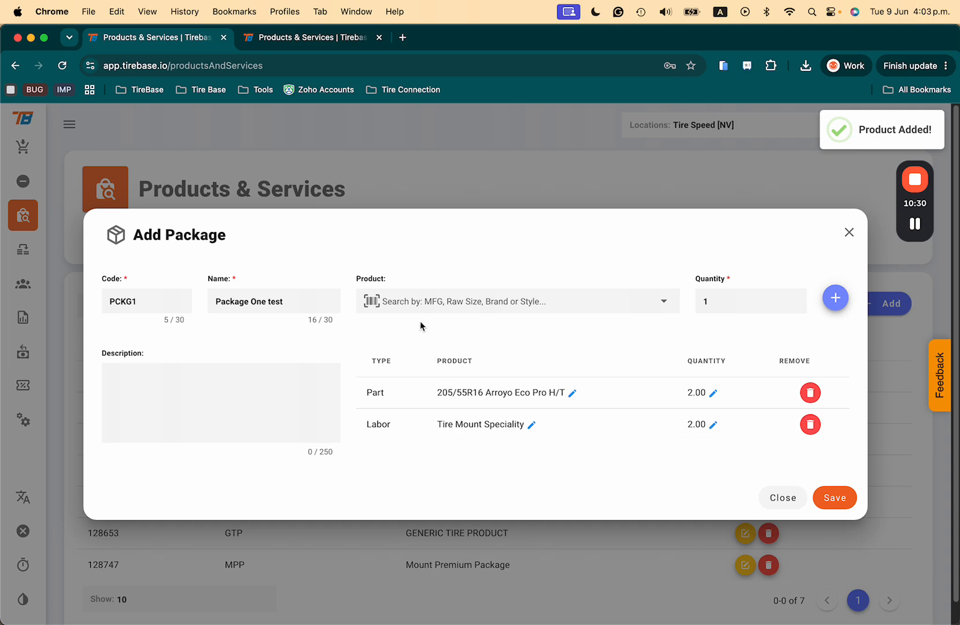
- Search for "balance" and add the TBS - Tire Balance Speciality labor to the package with quantity 2
click(419, 301)
text(balca)
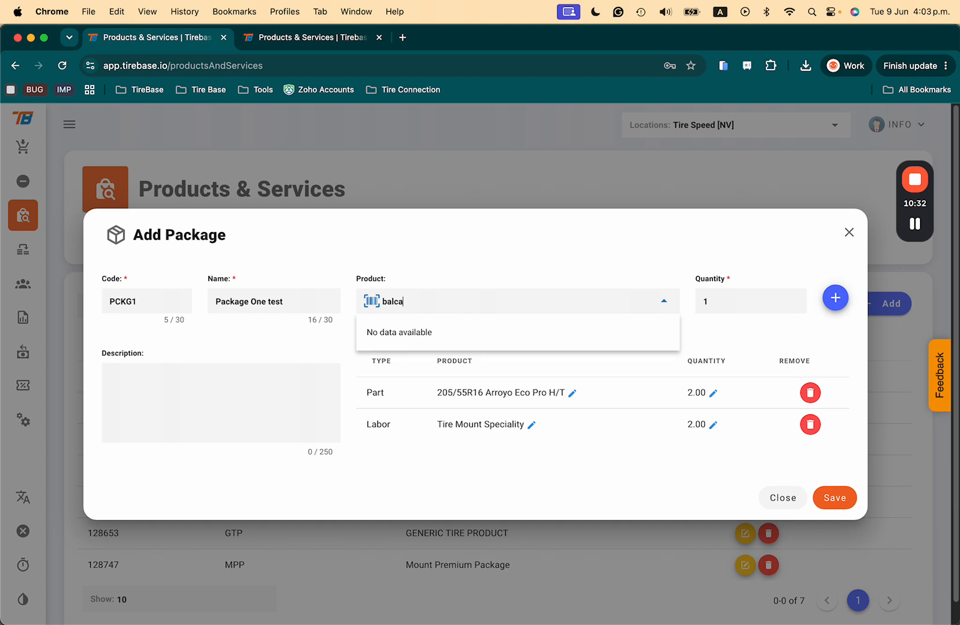
key(BackSpace)
key(BackSpace)
text(ance)
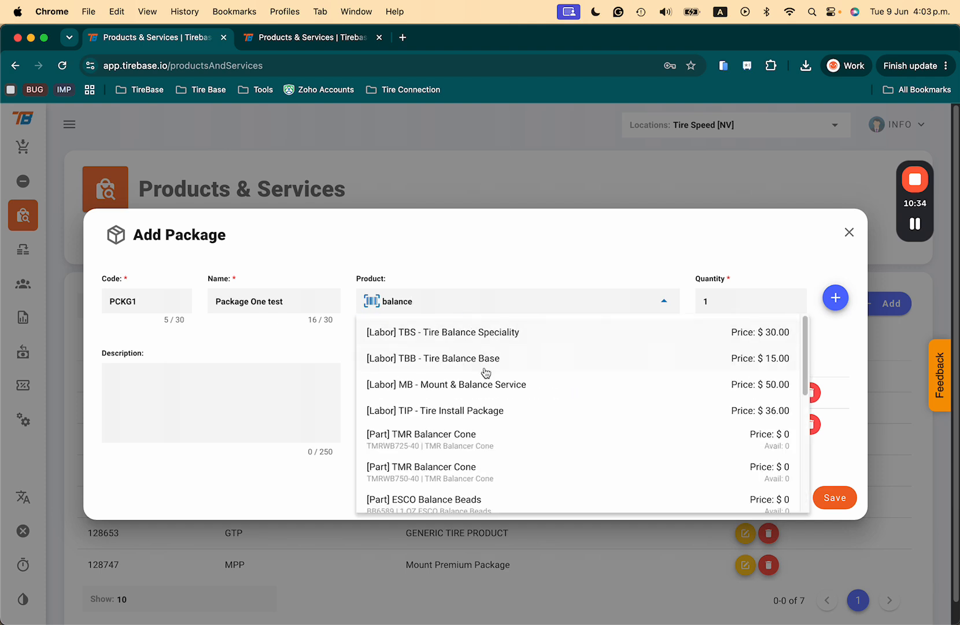
click(557, 337)
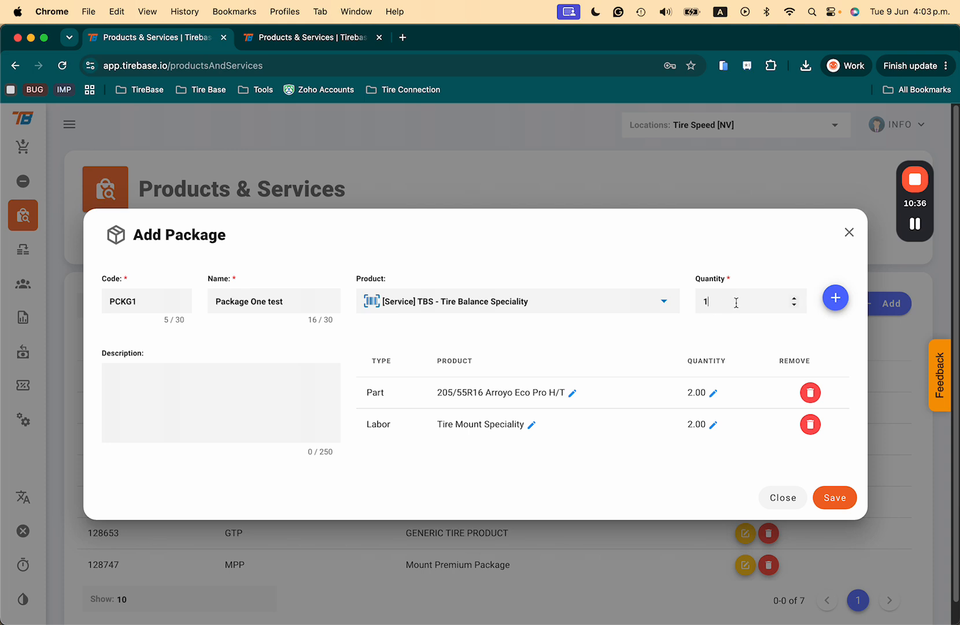
drag(736, 302, 696, 306)
text(2)
click(828, 300)
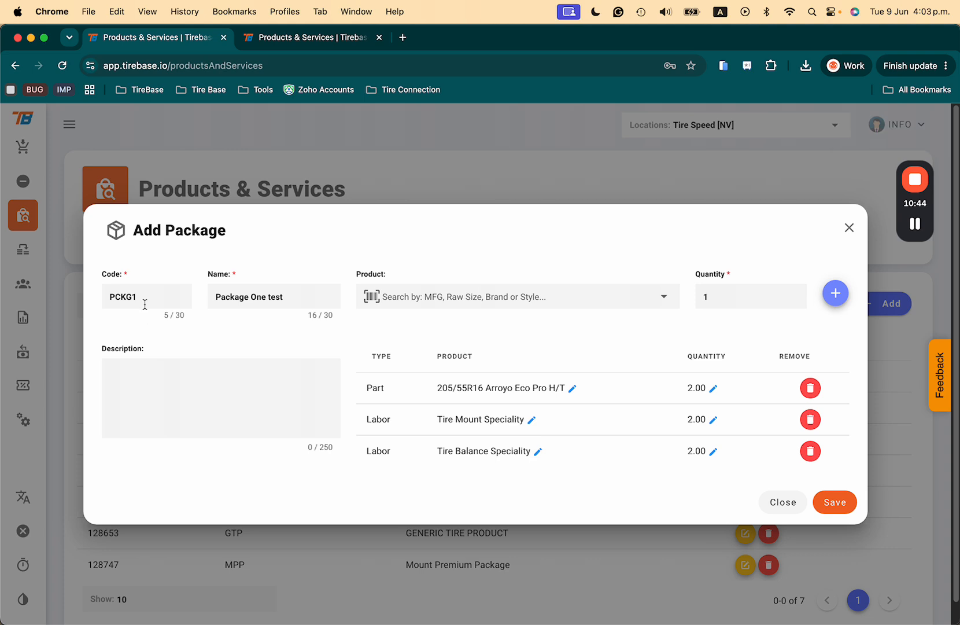
- Review the new package's code, name and item list, and close the form without saving
drag(145, 300, 84, 302)
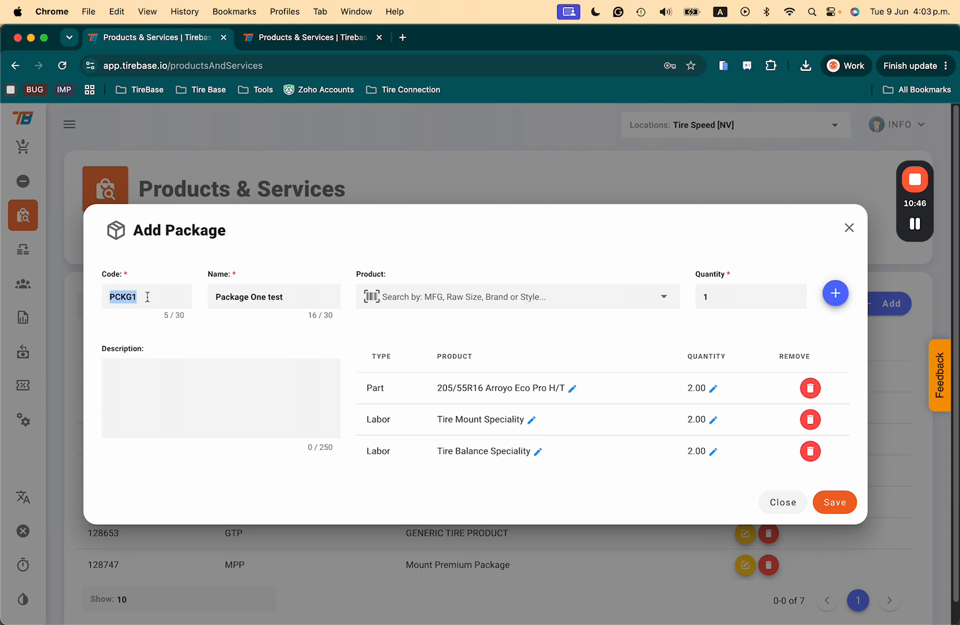
drag(269, 296, 256, 291)
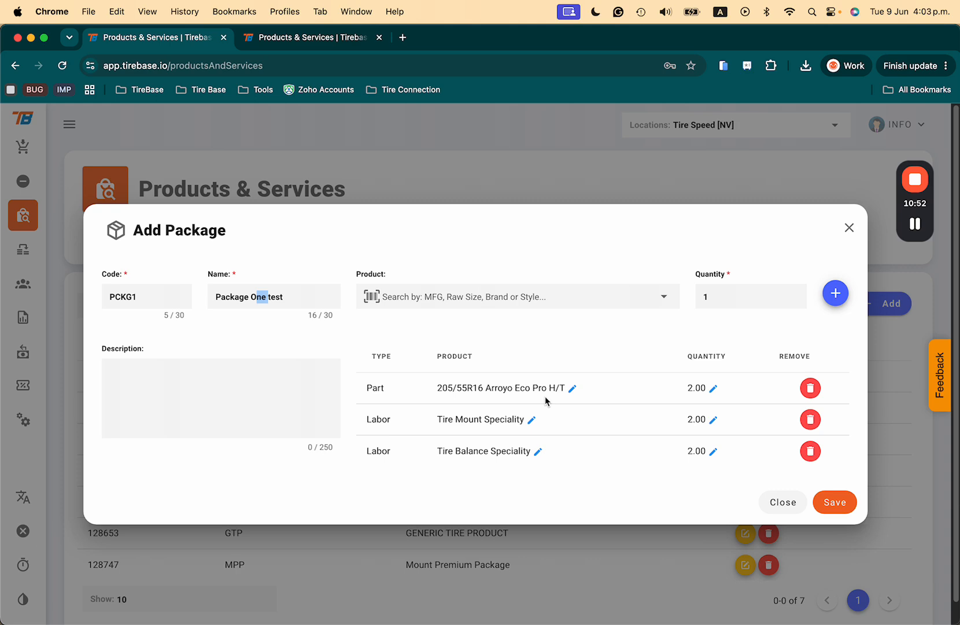
click(849, 227)
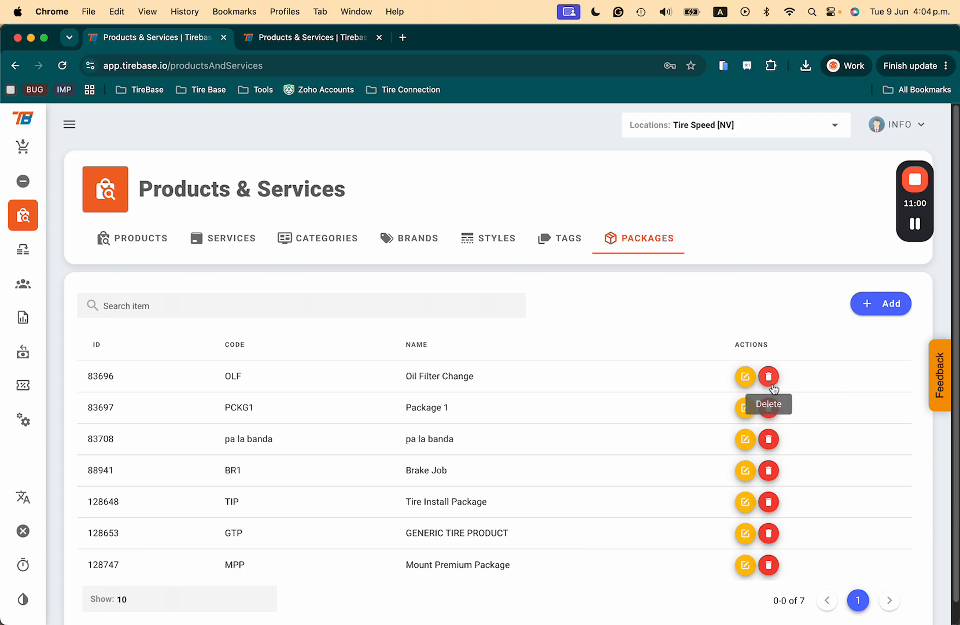
- Open the Oil Filter Change package for editing, inspect its items, and close it without updating
click(745, 376)
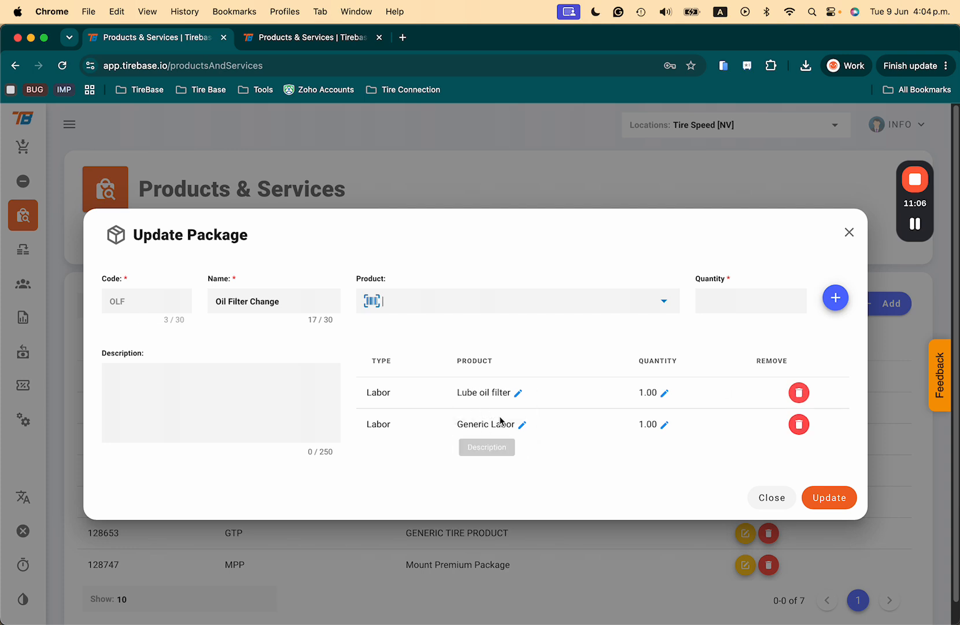
click(849, 234)
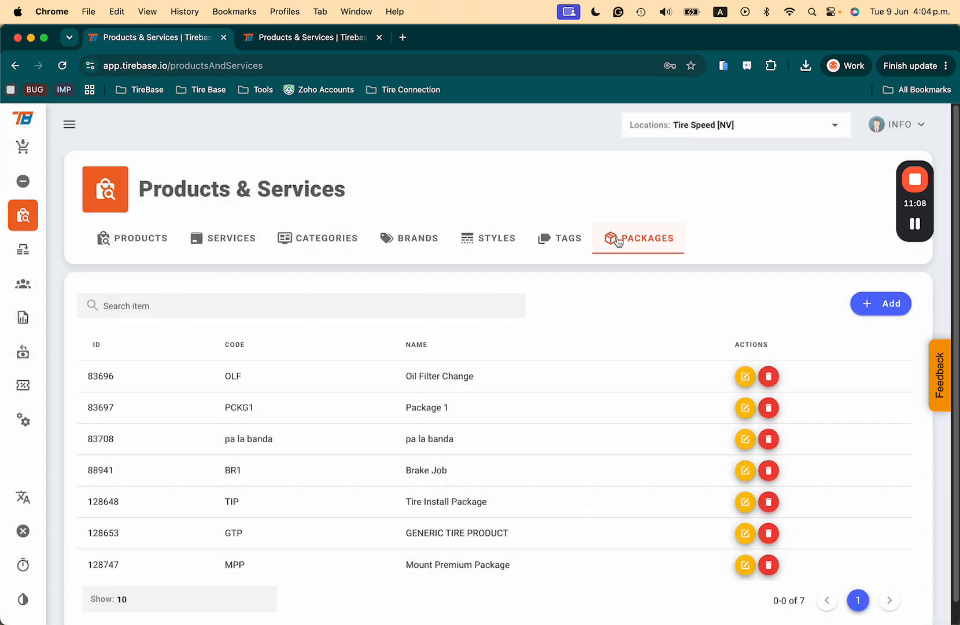